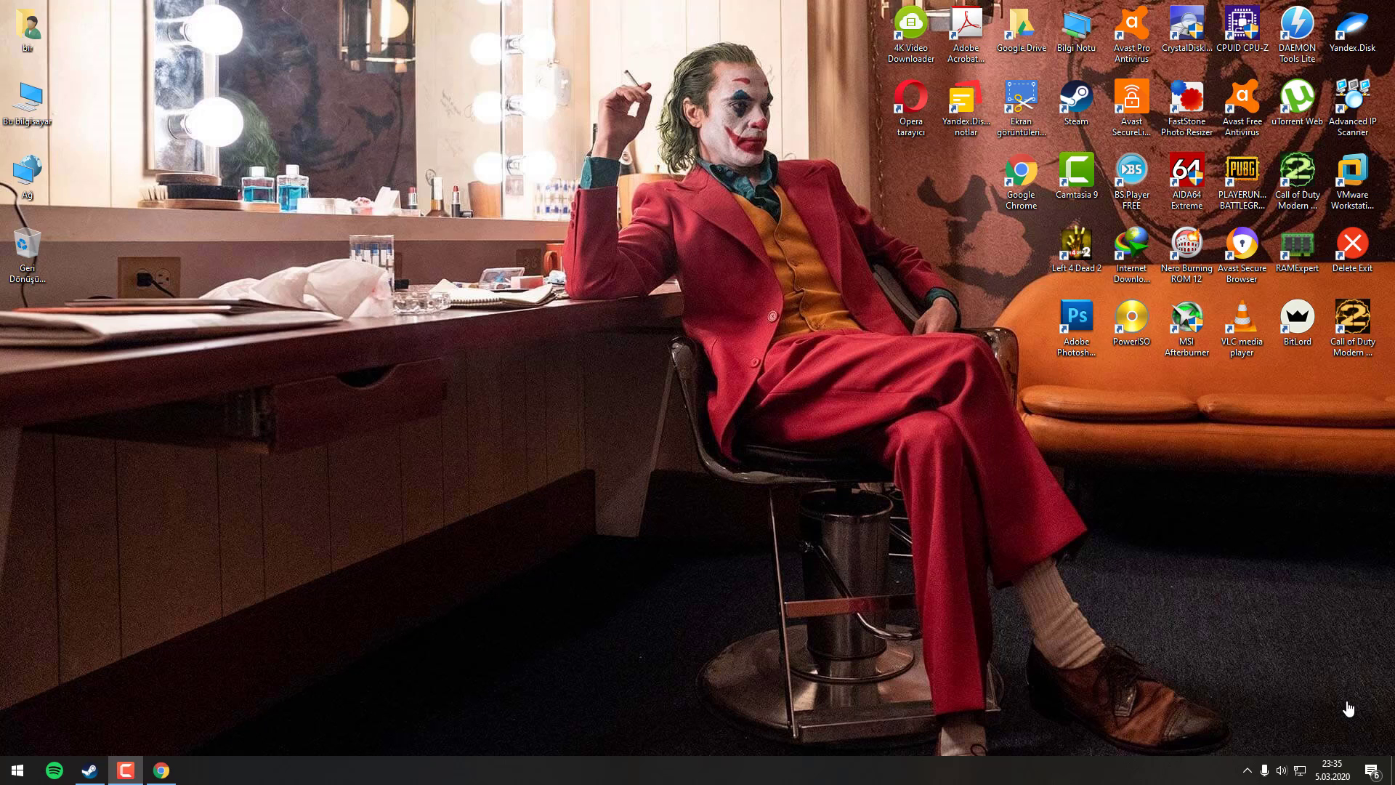
- Search Google for "speccy" in Chrome and open CCleaner's Download Speccy page from the results
{"action": "left_click", "coordinate": [161, 770]}
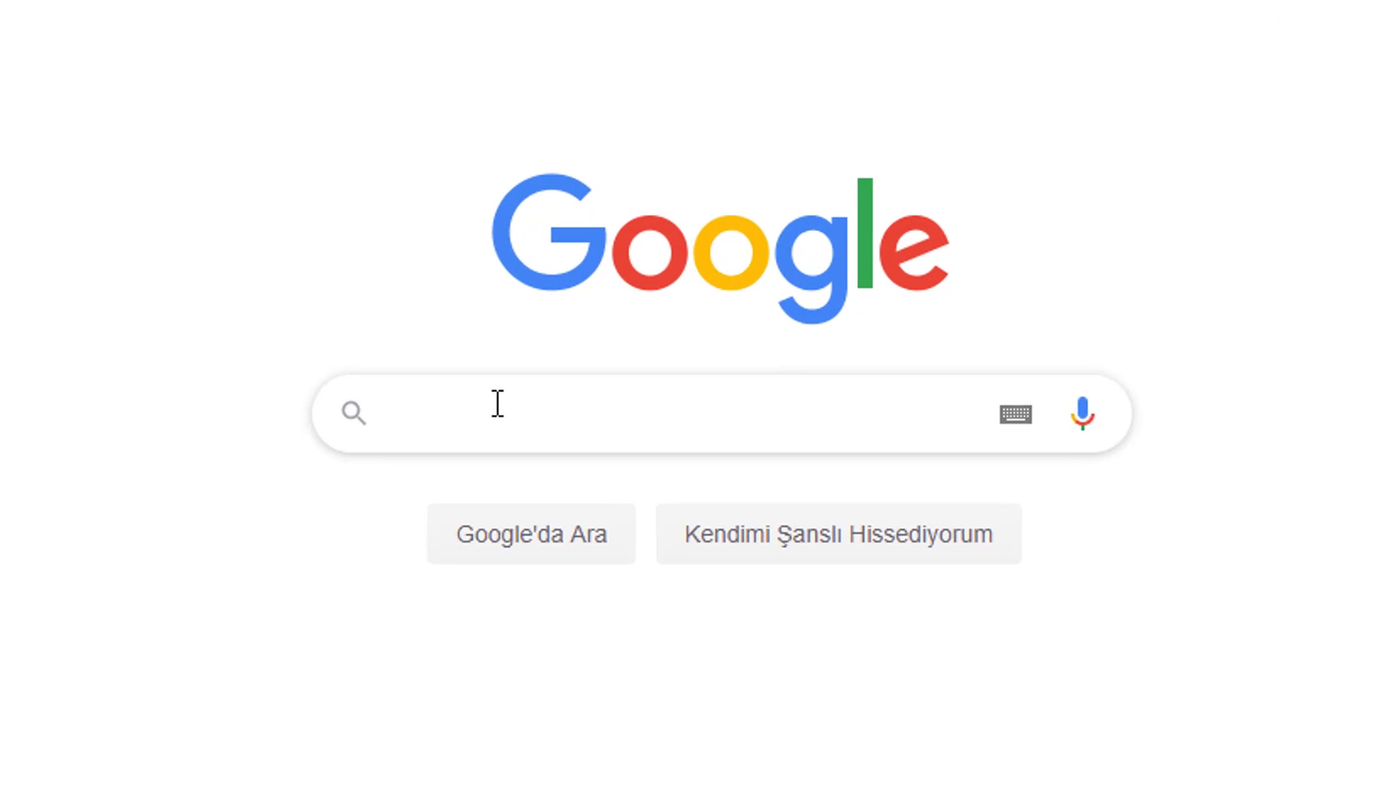
{"action": "left_click", "coordinate": [584, 312]}
{"action": "type", "text": "speccy"}
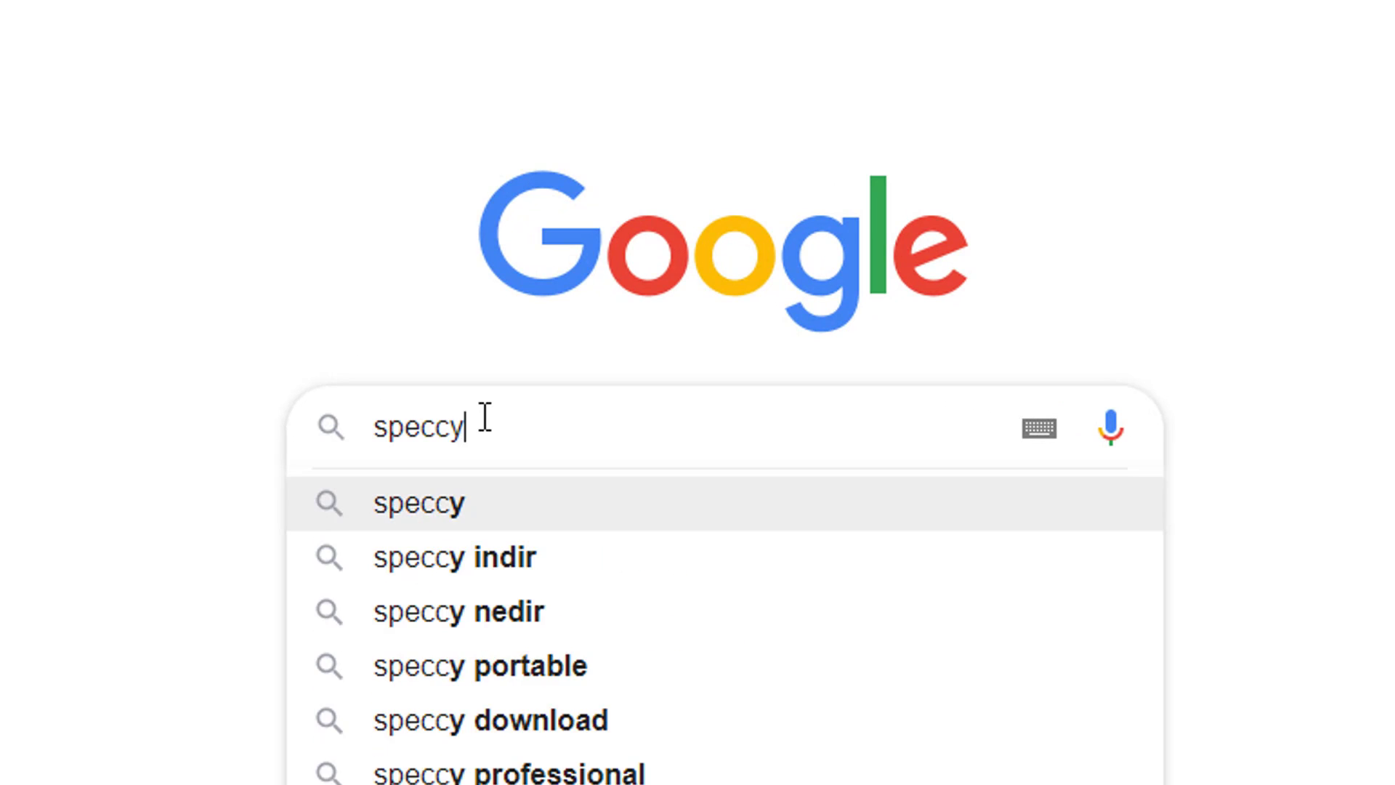
{"action": "key", "text": "Return"}
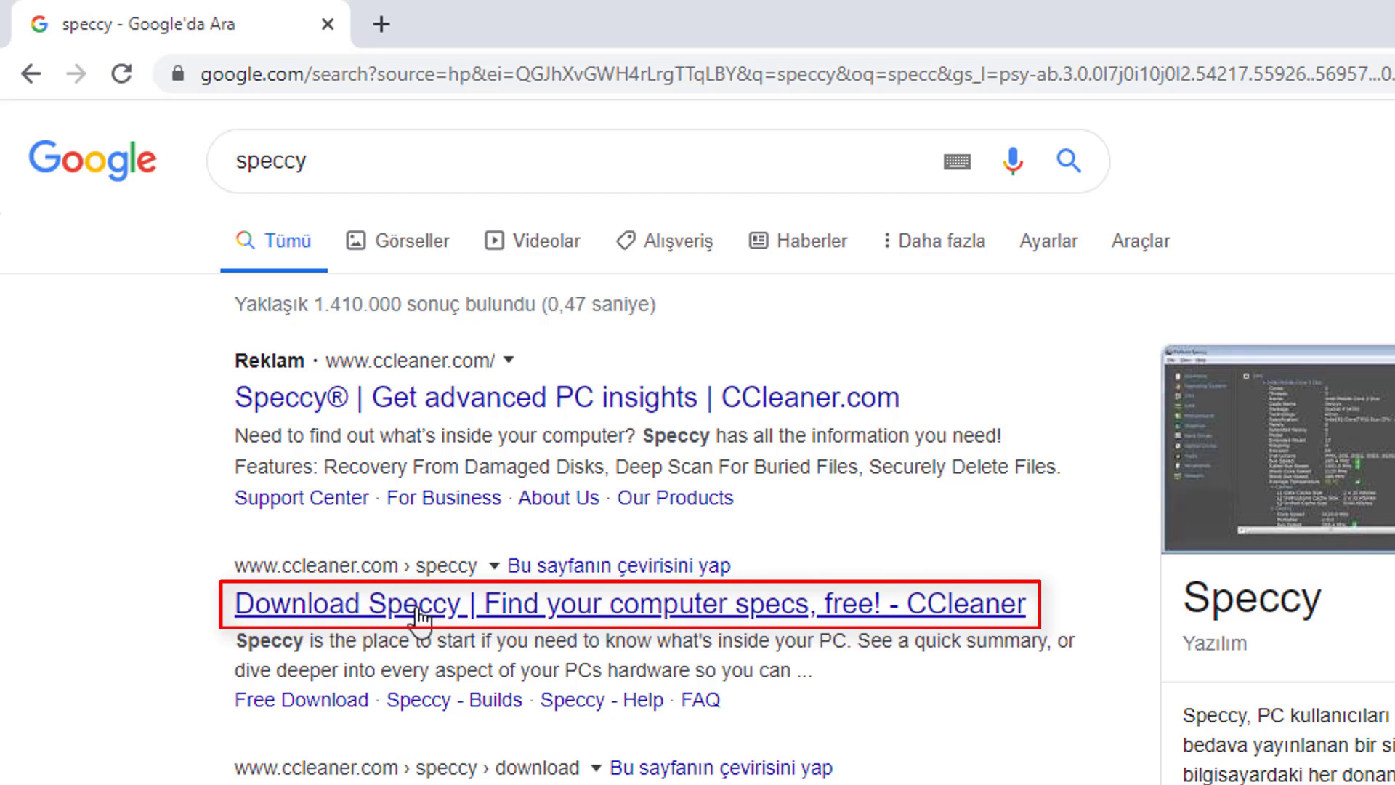
{"action": "left_click", "coordinate": [462, 611]}
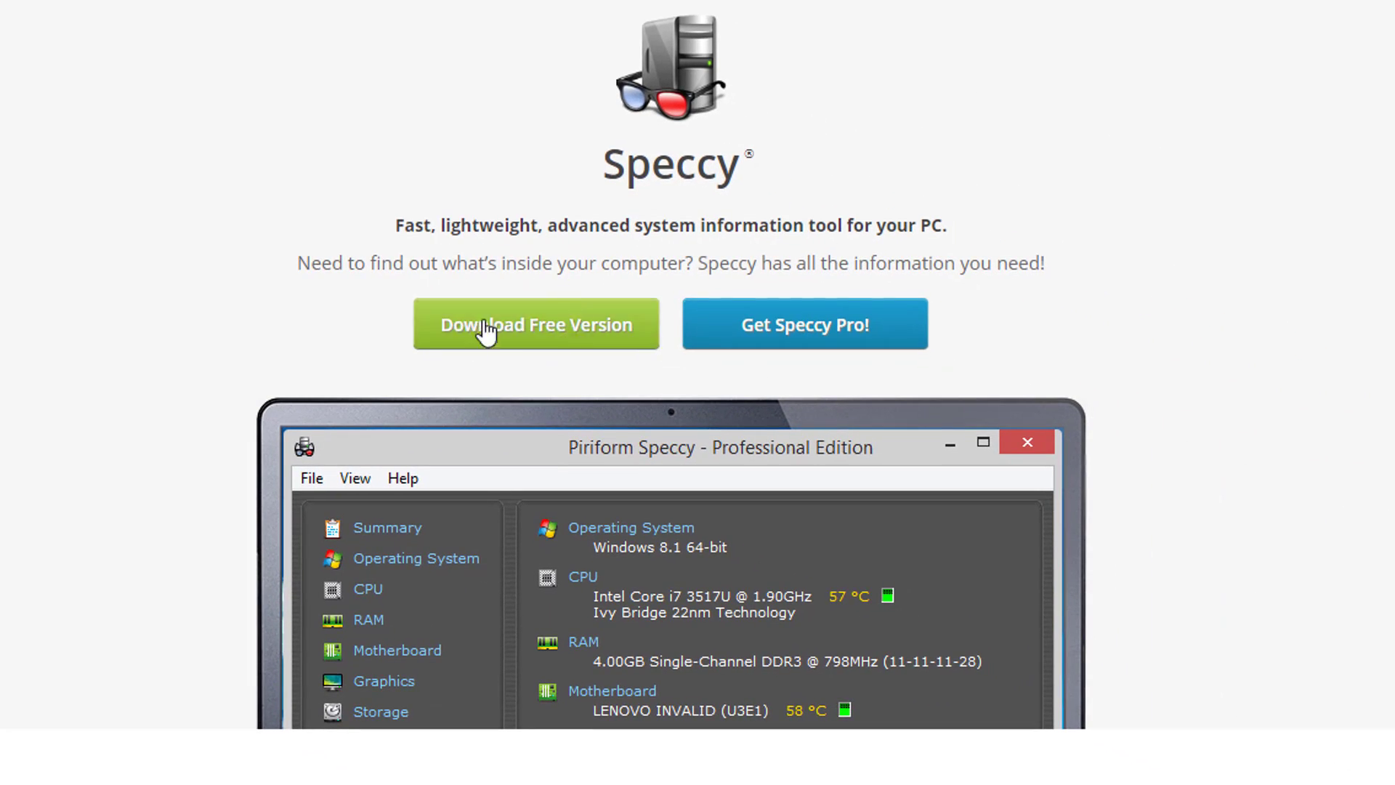
- Download the free version of Speccy and minimize the browser
{"action": "left_click", "coordinate": [538, 327]}
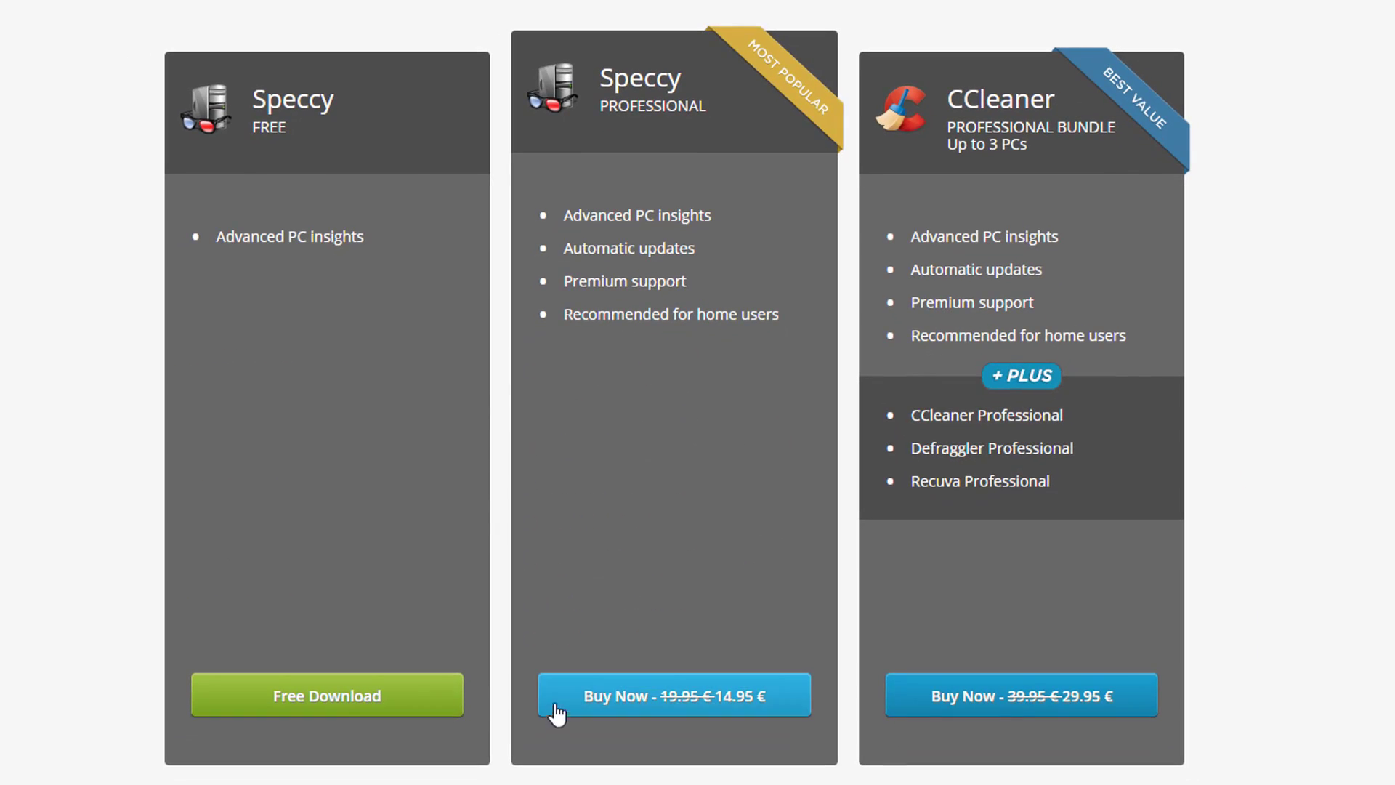
{"action": "left_click", "coordinate": [321, 707]}
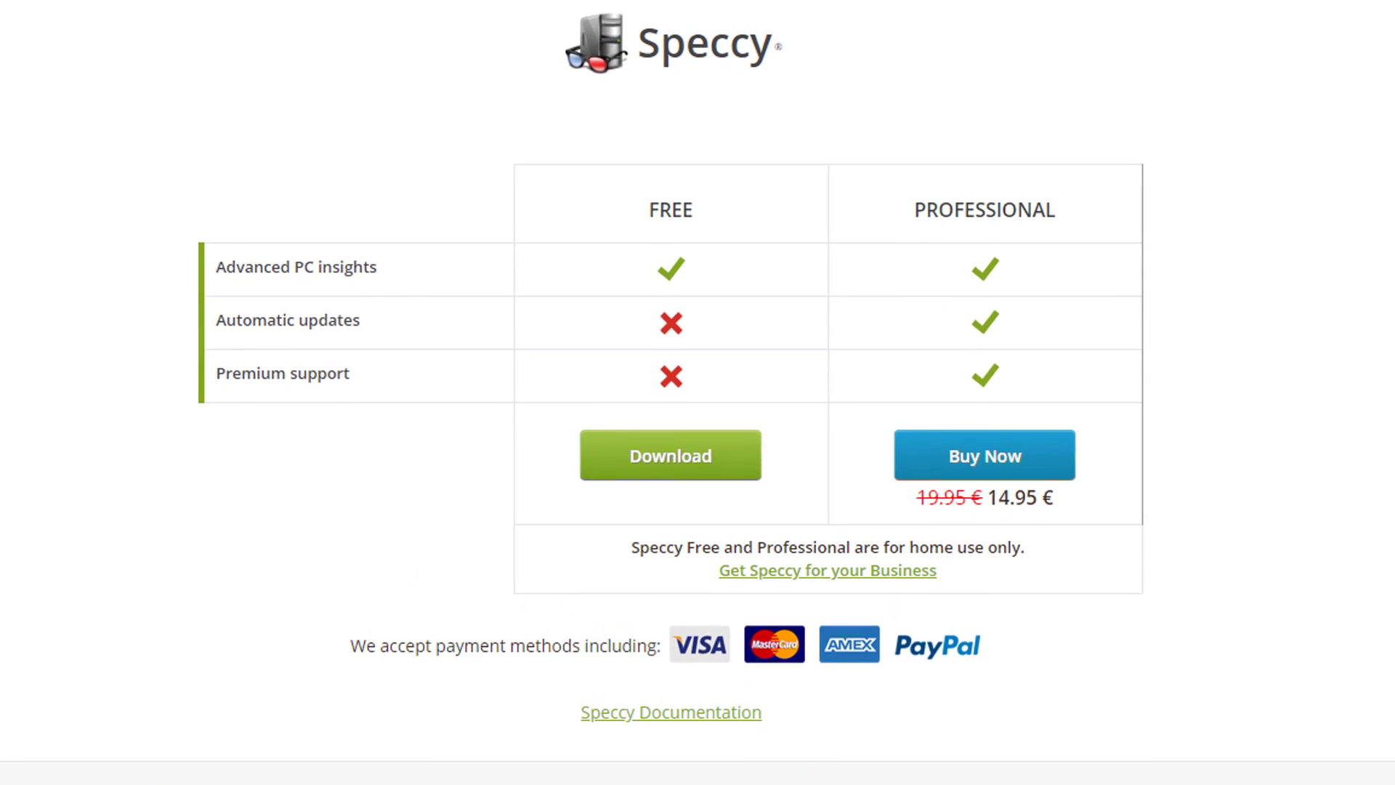
{"action": "left_click", "coordinate": [699, 474]}
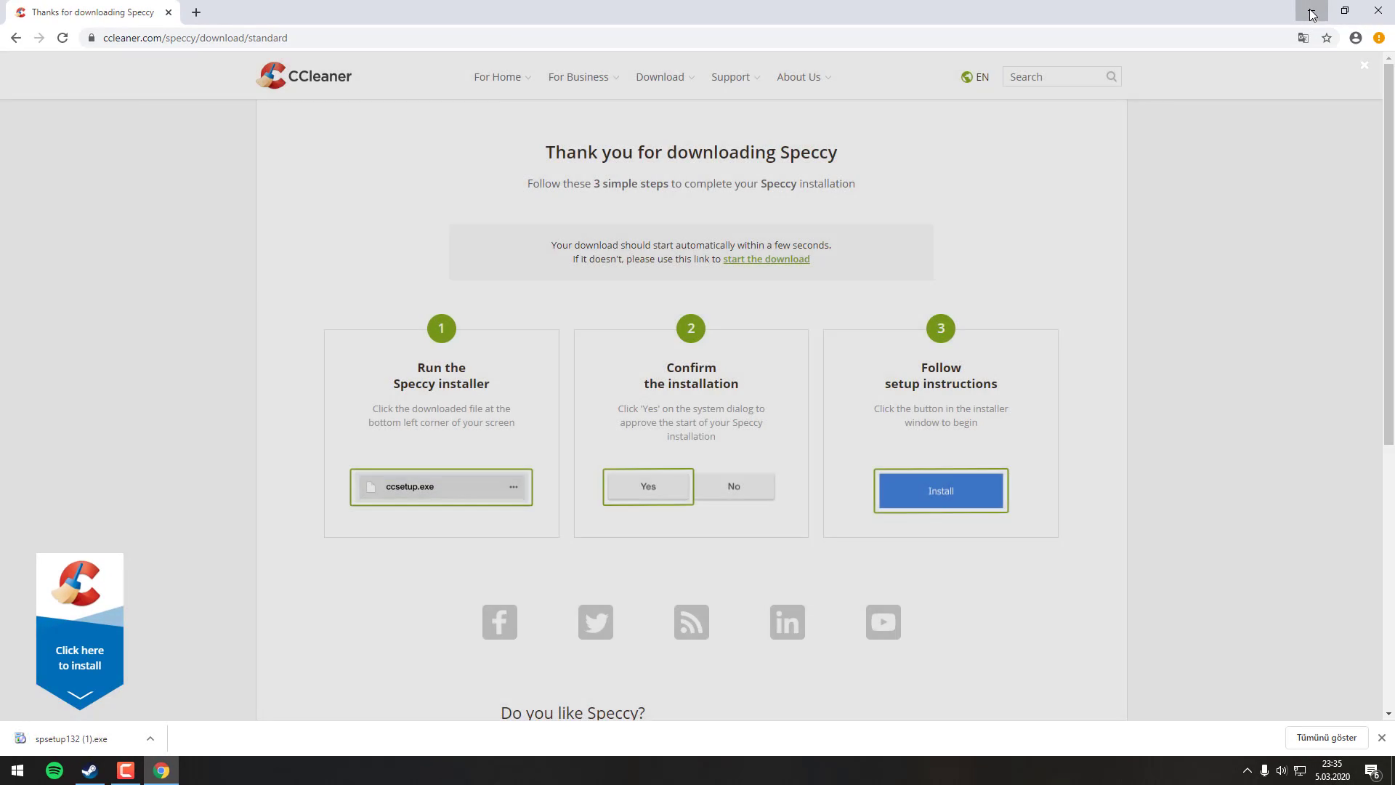
{"action": "left_click", "coordinate": [1312, 10]}
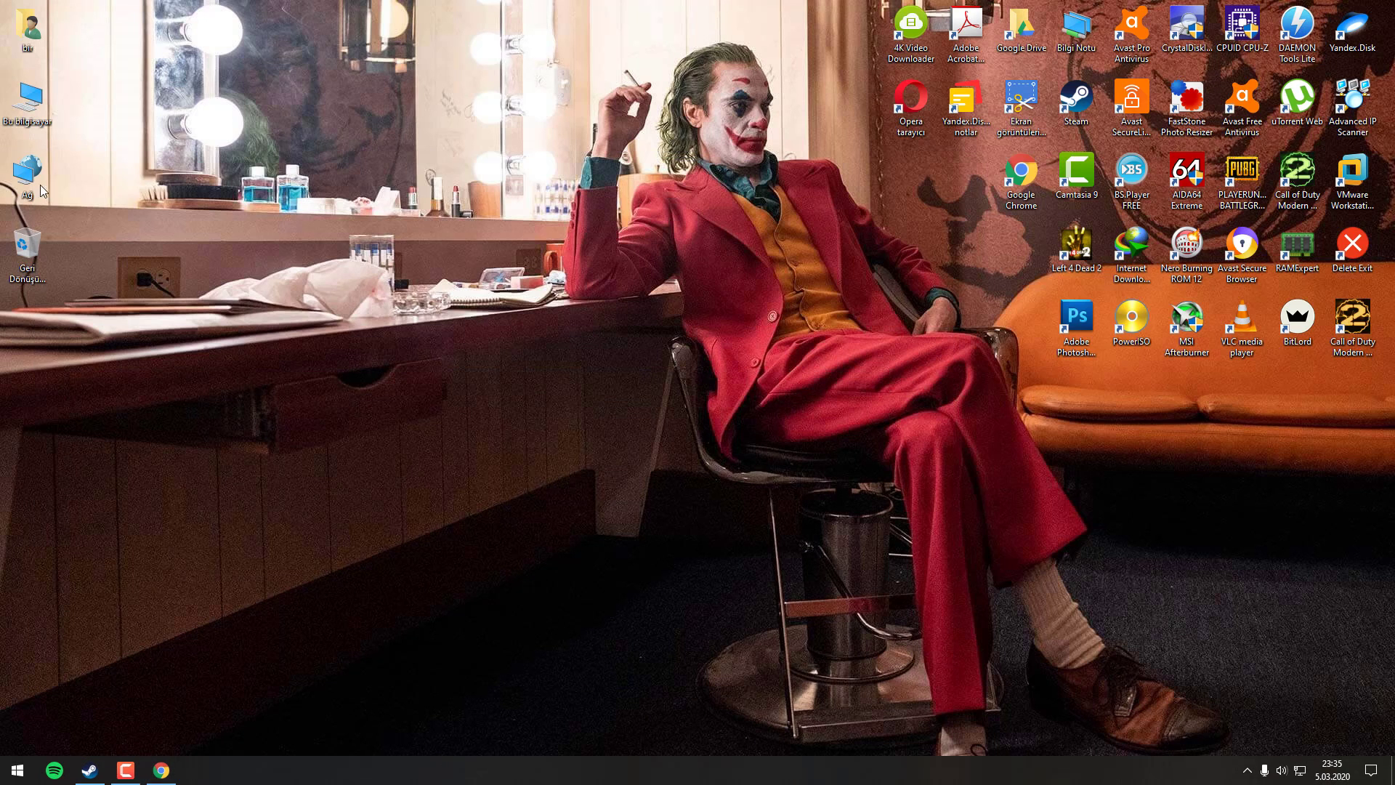
- Run the spsetup132 installer from the İndirilenler folder in File Explorer and minimize the folder window
{"action": "double_click", "coordinate": [10, 100]}
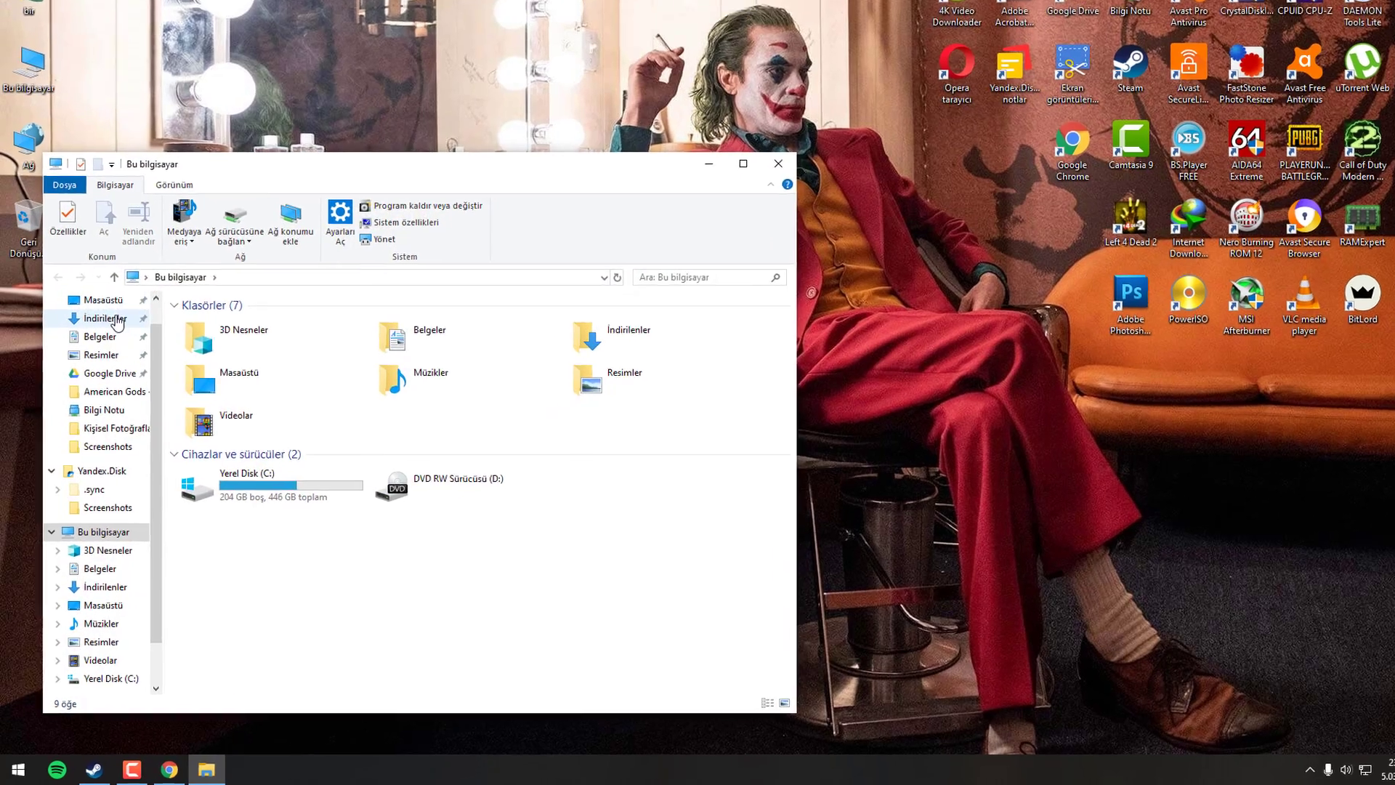
{"action": "left_click", "coordinate": [118, 322]}
{"action": "left_click", "coordinate": [222, 338]}
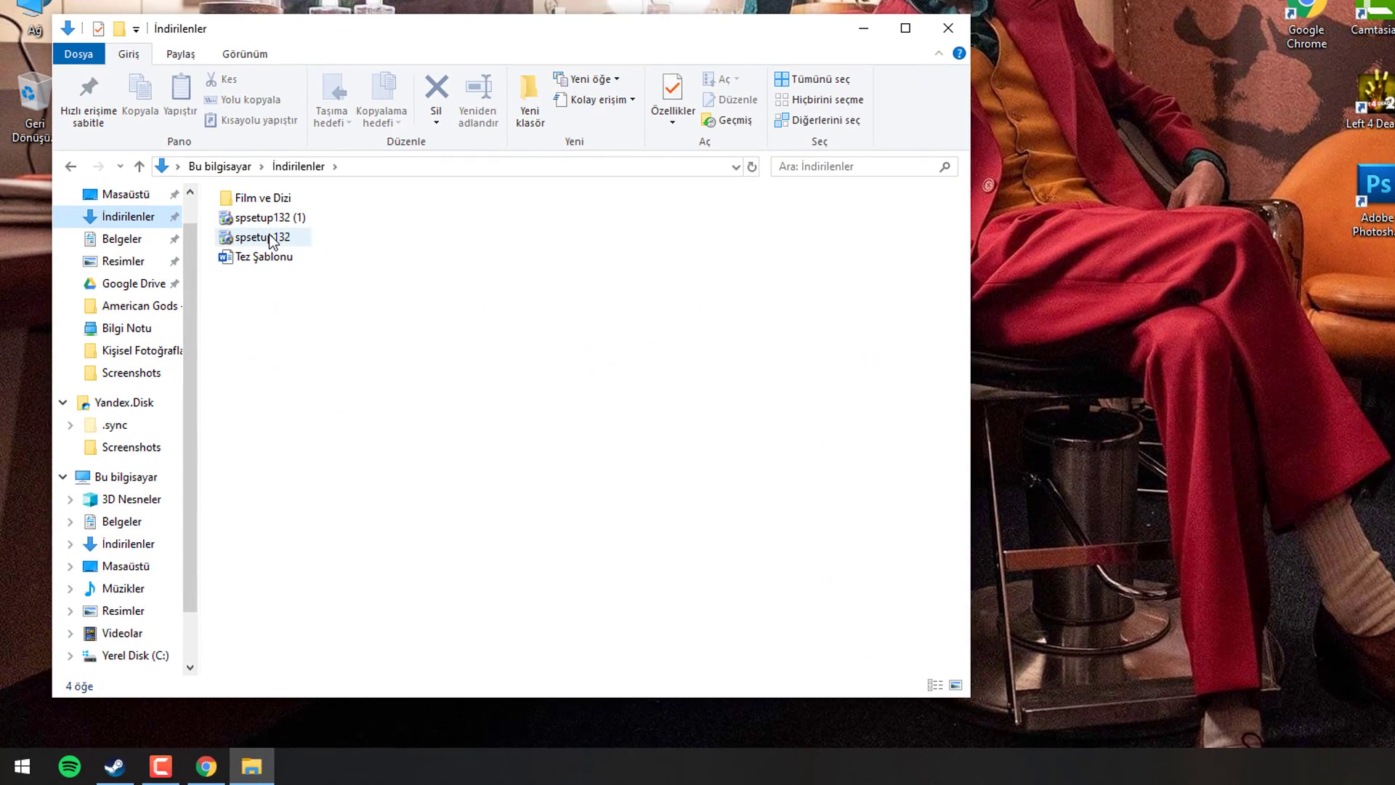
{"action": "double_click", "coordinate": [271, 240]}
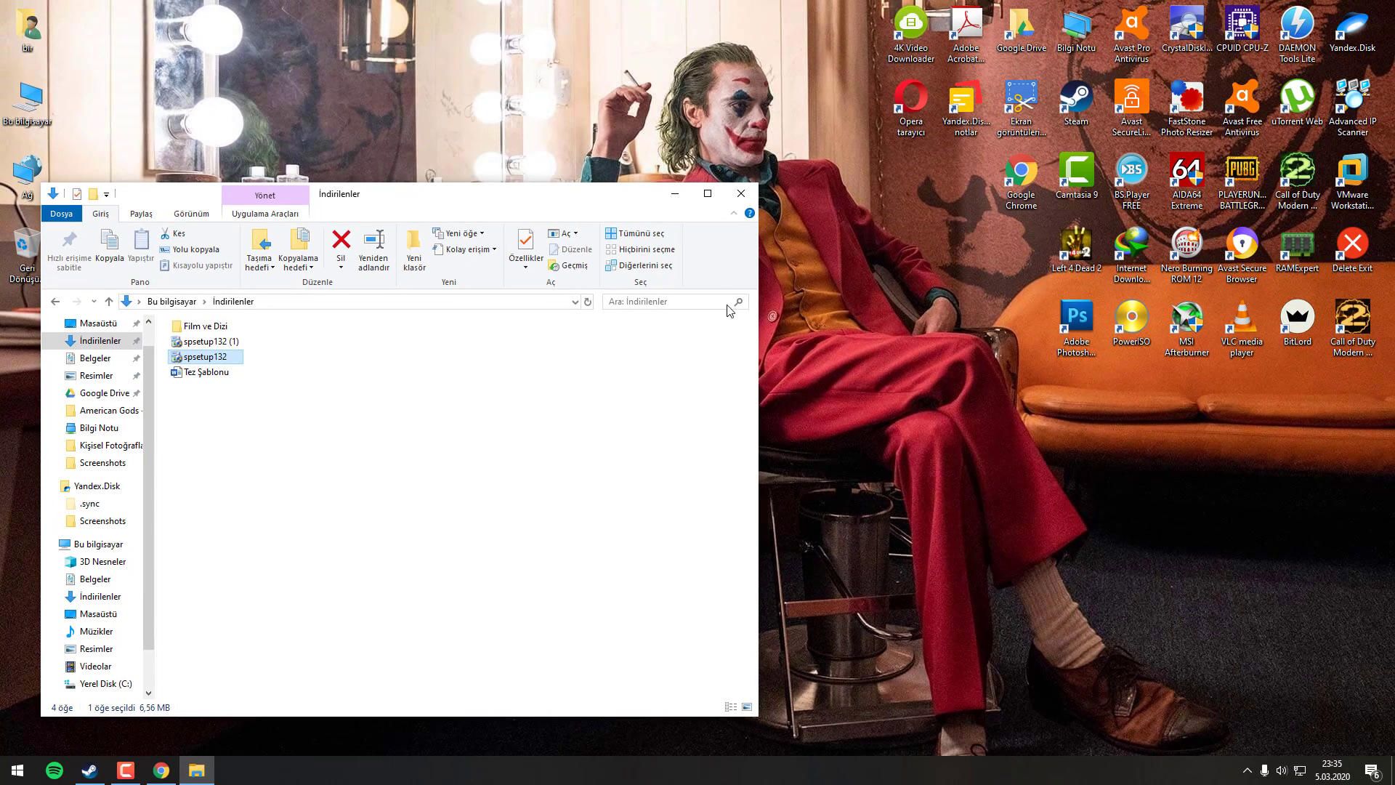
{"action": "left_click", "coordinate": [674, 198]}
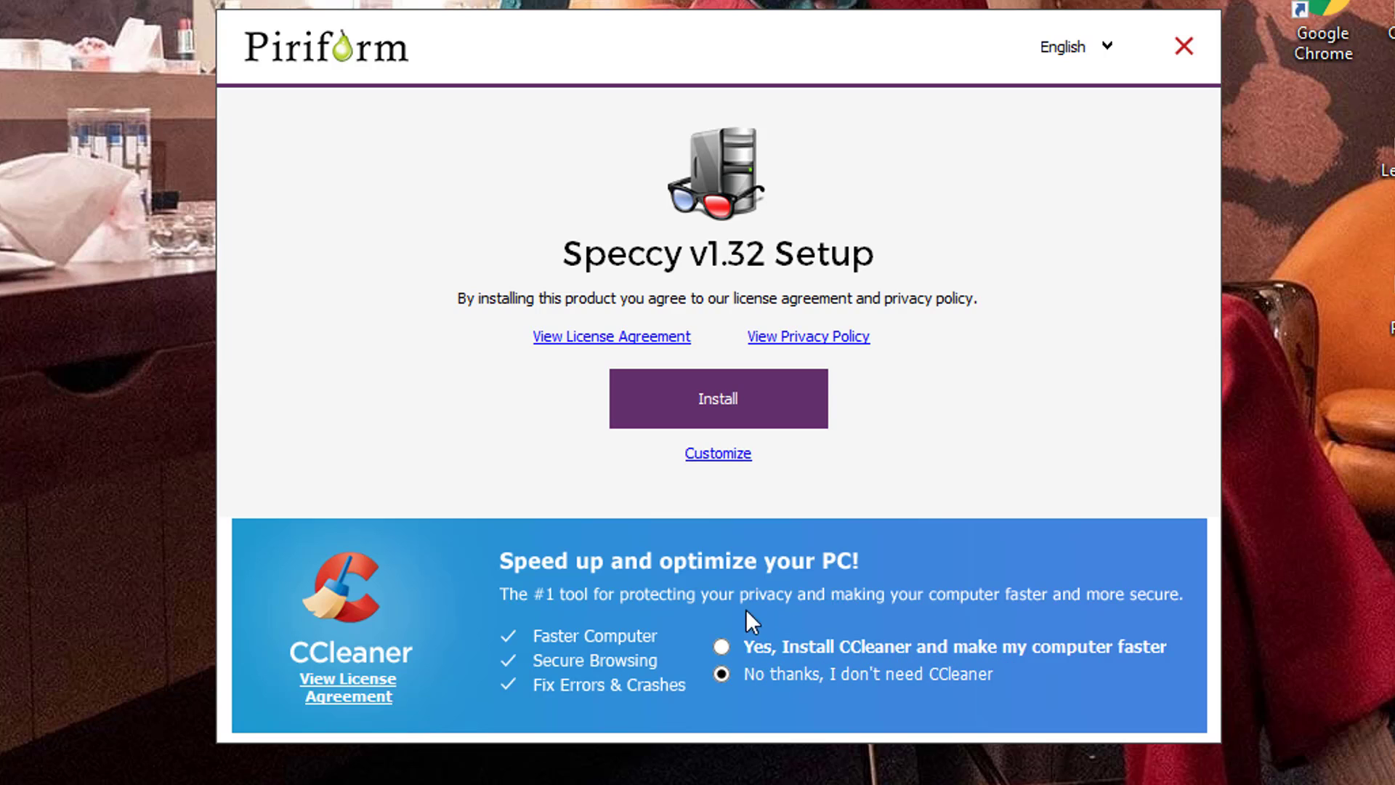
- Install Speccy v1.32 without CCleaner, launch it, and minimize the release notes page
{"action": "left_click", "coordinate": [741, 392]}
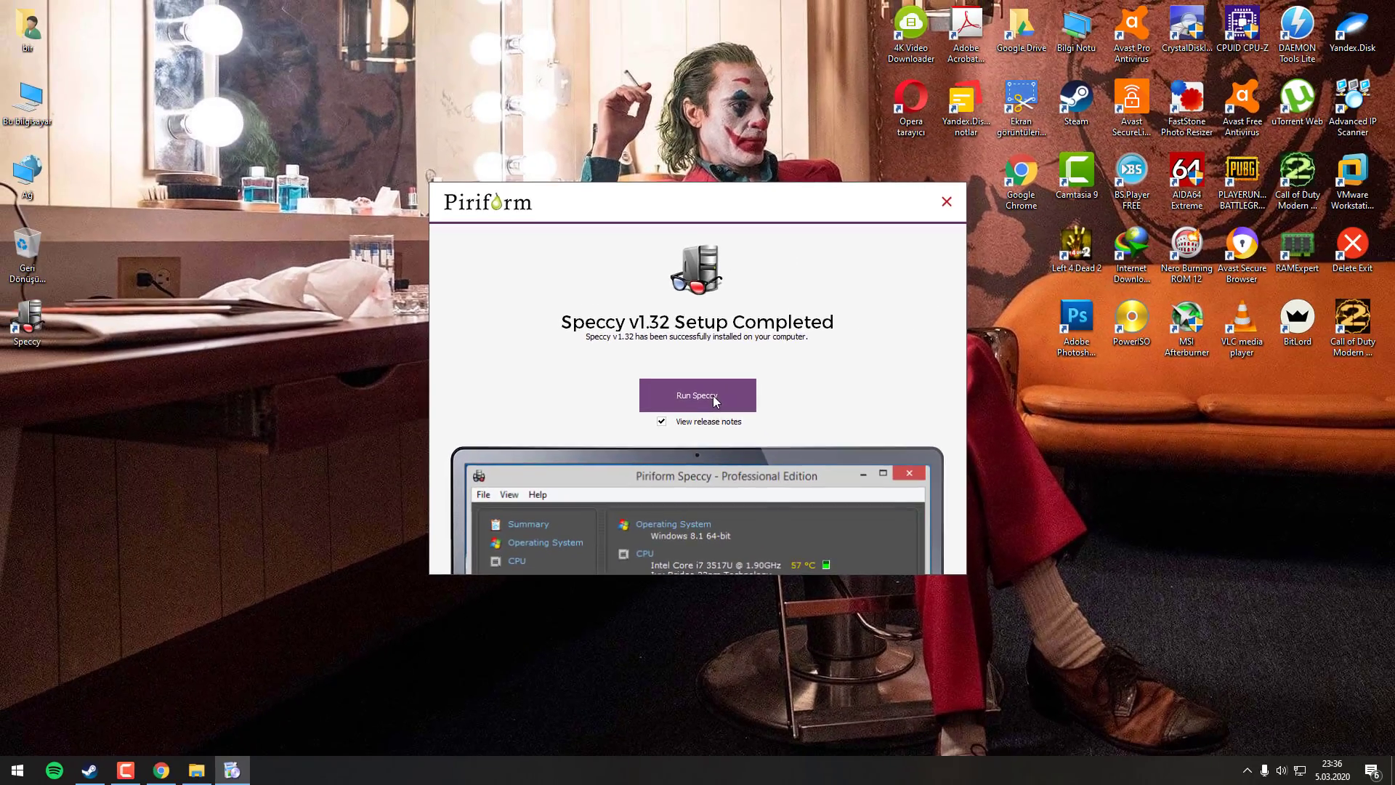
{"action": "left_click", "coordinate": [726, 401]}
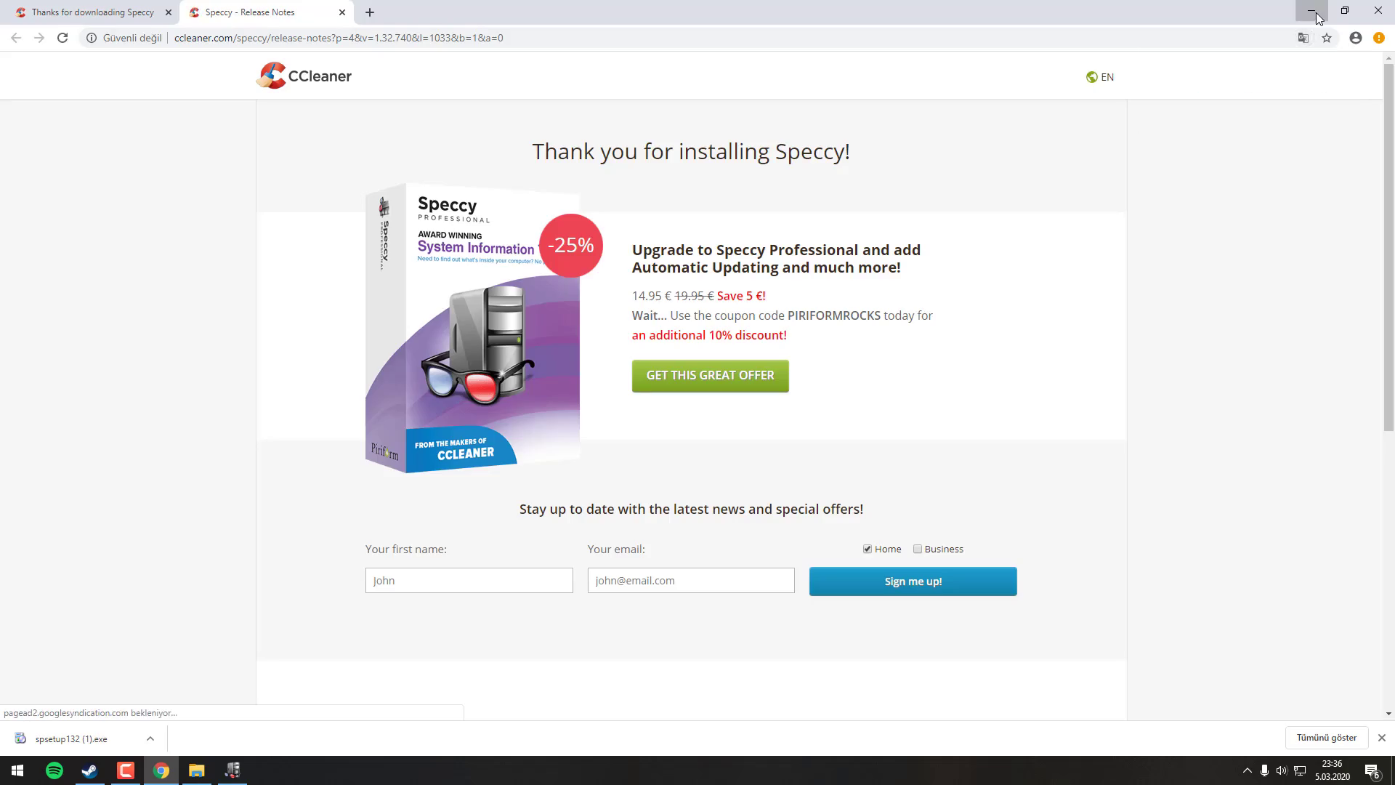
{"action": "left_click", "coordinate": [1312, 10]}
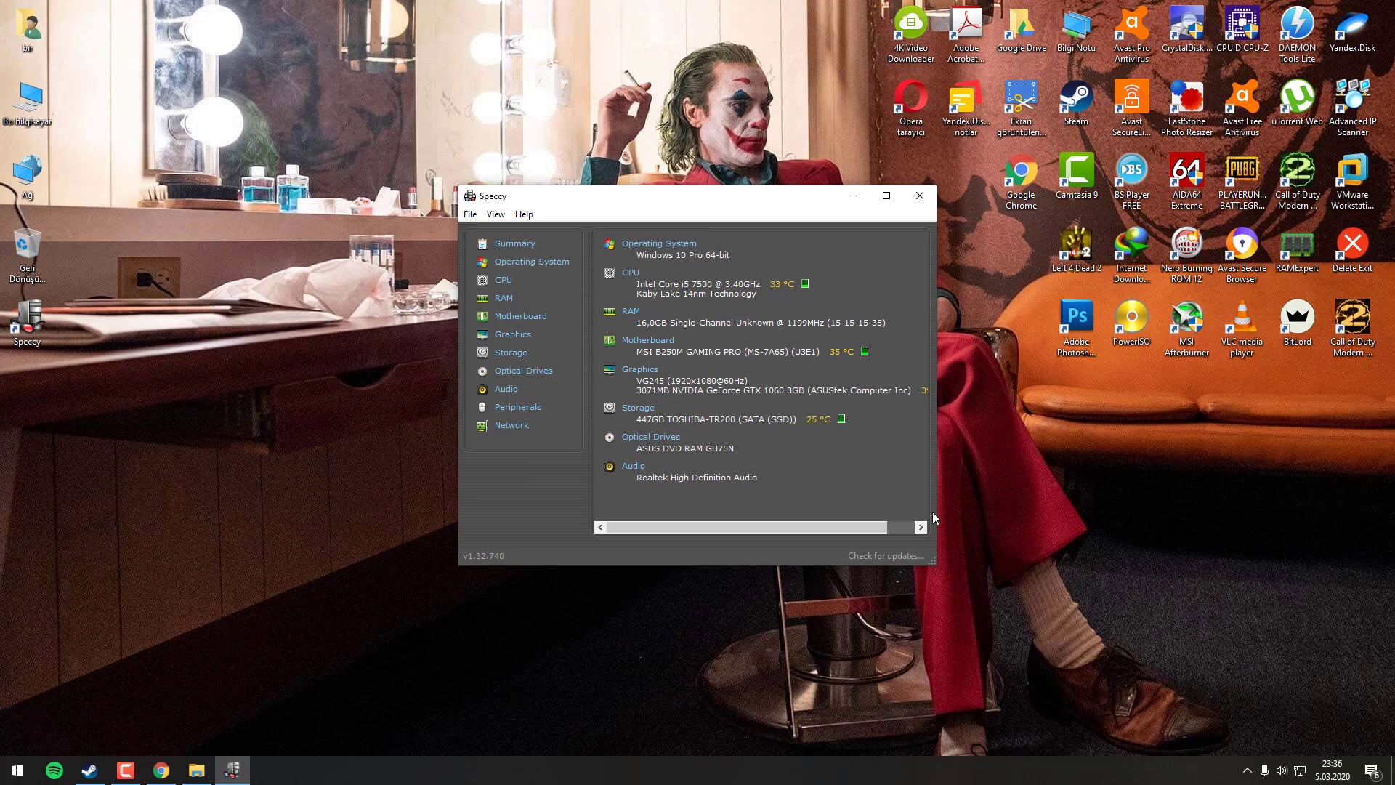
- Enlarge the Speccy window and examine the CPU, motherboard, graphics and storage temperatures in the summary
{"action": "left_click_drag", "start_coordinate": [935, 561], "coordinate": [1067, 592]}
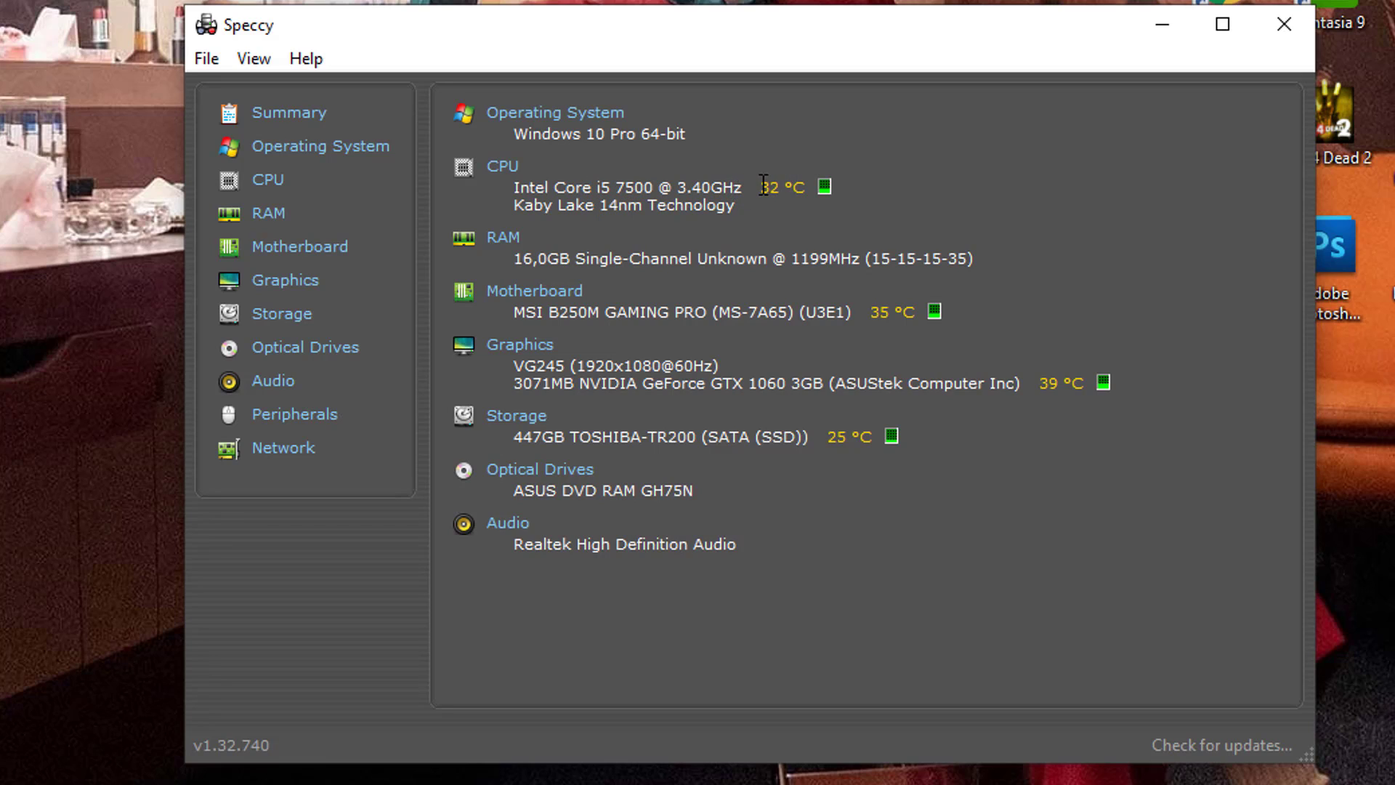
{"action": "left_click", "coordinate": [786, 187]}
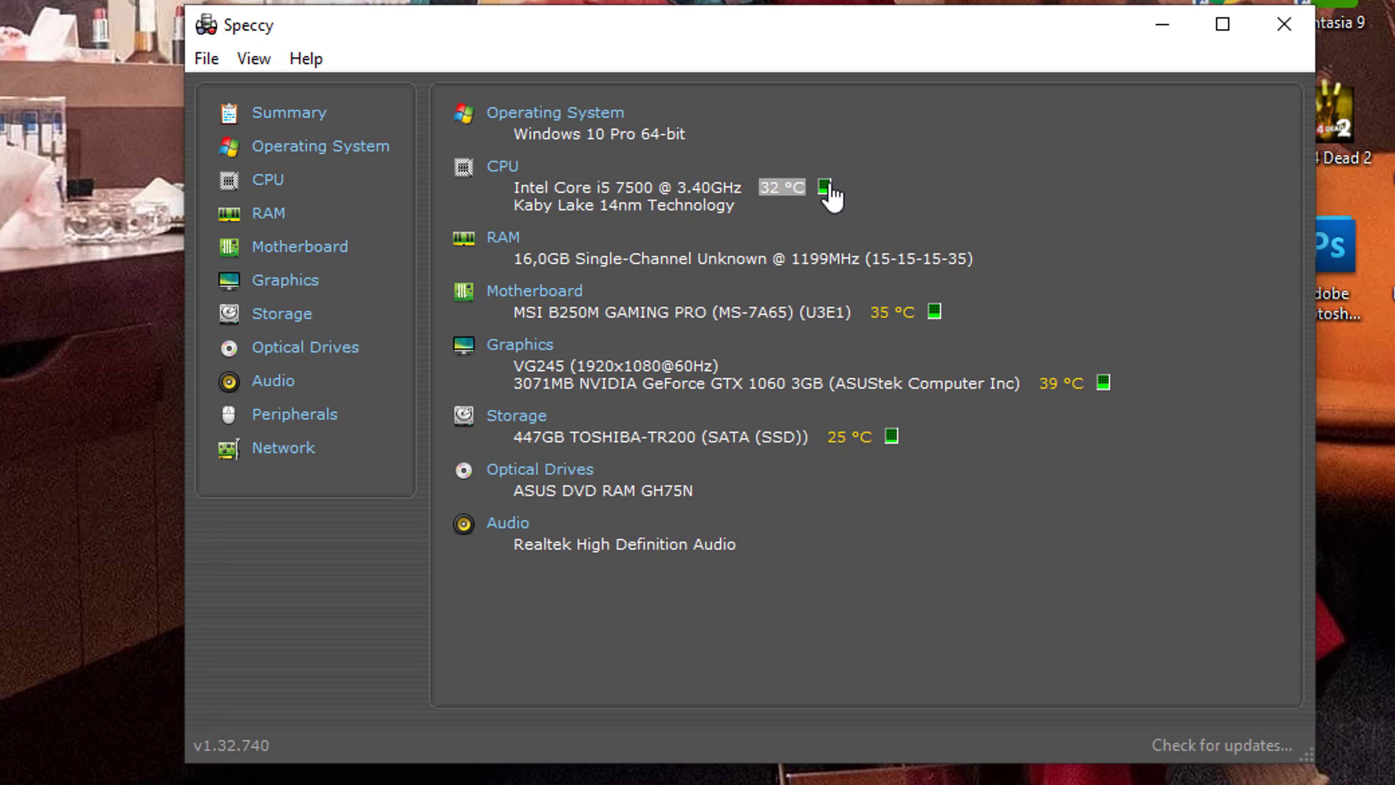
{"action": "left_click", "coordinate": [780, 203]}
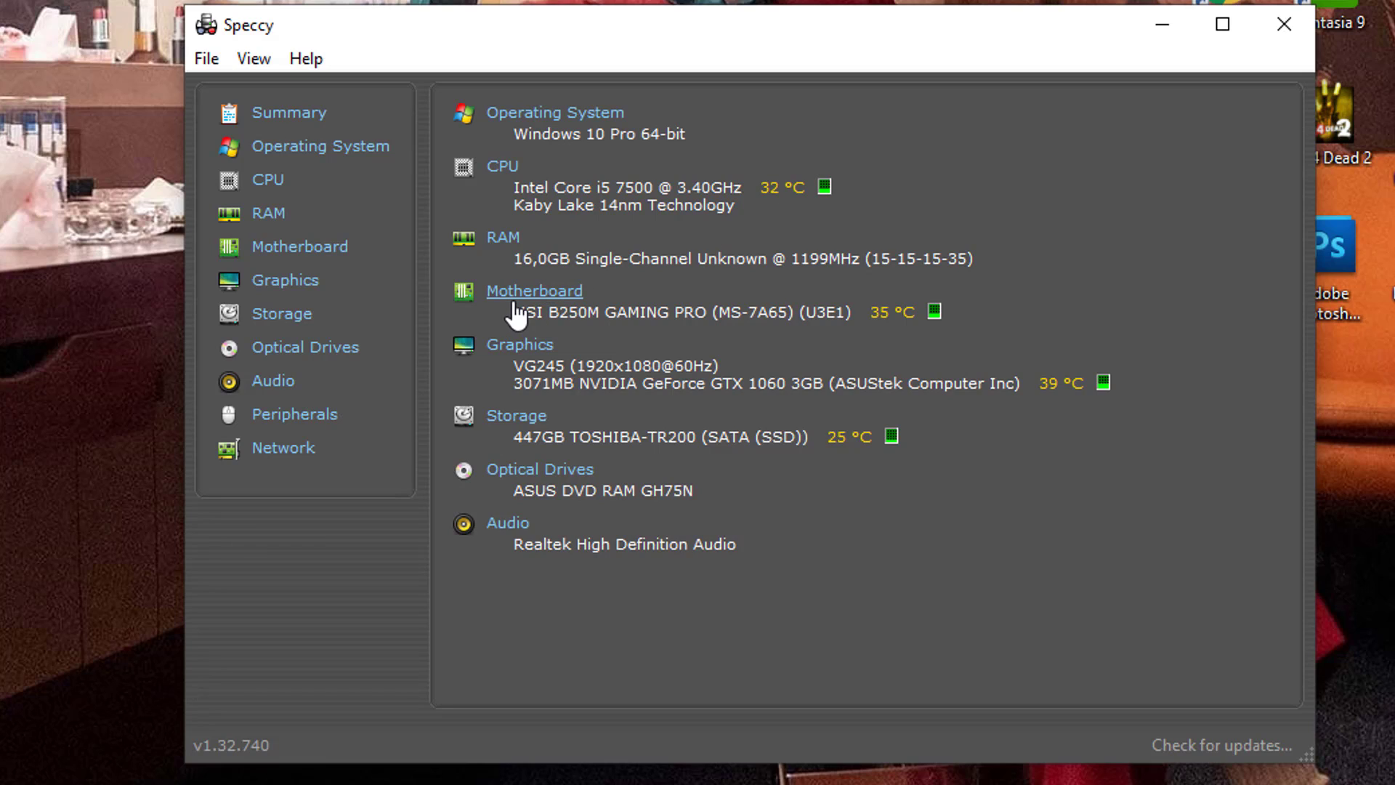
{"action": "left_click_drag", "start_coordinate": [869, 312], "coordinate": [919, 311]}
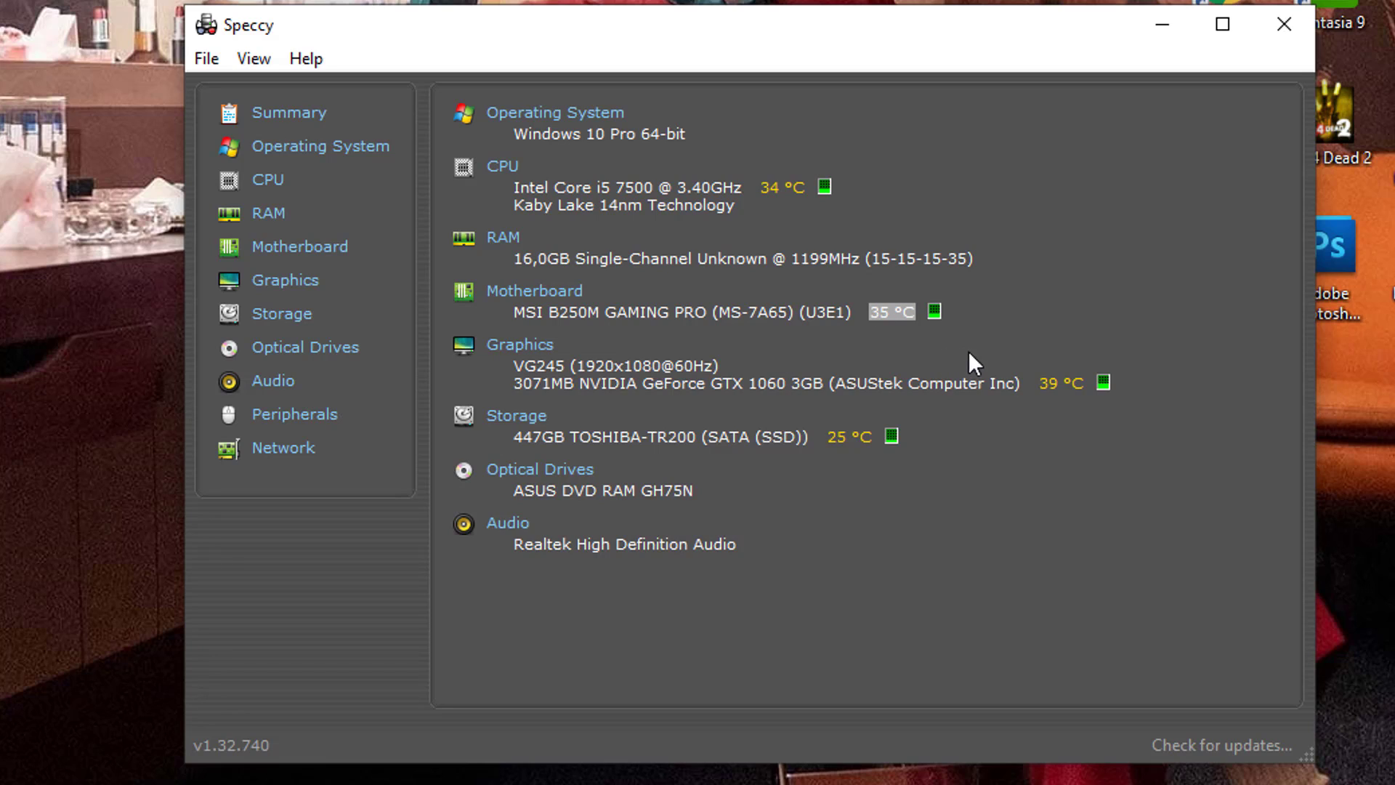
{"action": "left_click", "coordinate": [1036, 388]}
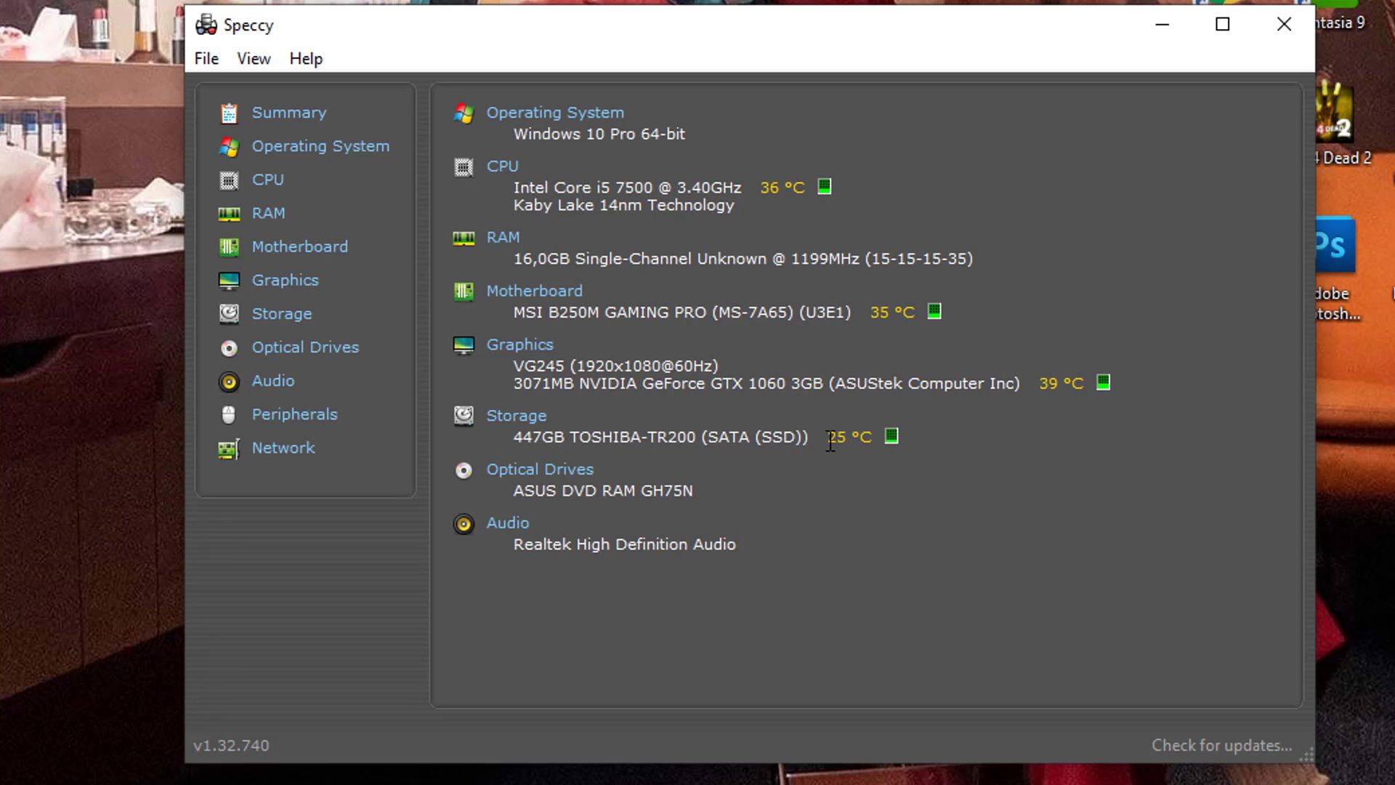
{"action": "left_click_drag", "start_coordinate": [831, 441], "coordinate": [875, 439]}
{"action": "left_click_drag", "start_coordinate": [760, 187], "coordinate": [794, 185]}
{"action": "left_click", "coordinate": [789, 187]}
- Examine the CPU, RAM and motherboard model information in the hardware summary
{"action": "left_click_drag", "start_coordinate": [513, 187], "coordinate": [700, 174]}
{"action": "left_click", "coordinate": [700, 172]}
{"action": "left_click_drag", "start_coordinate": [518, 260], "coordinate": [804, 254]}
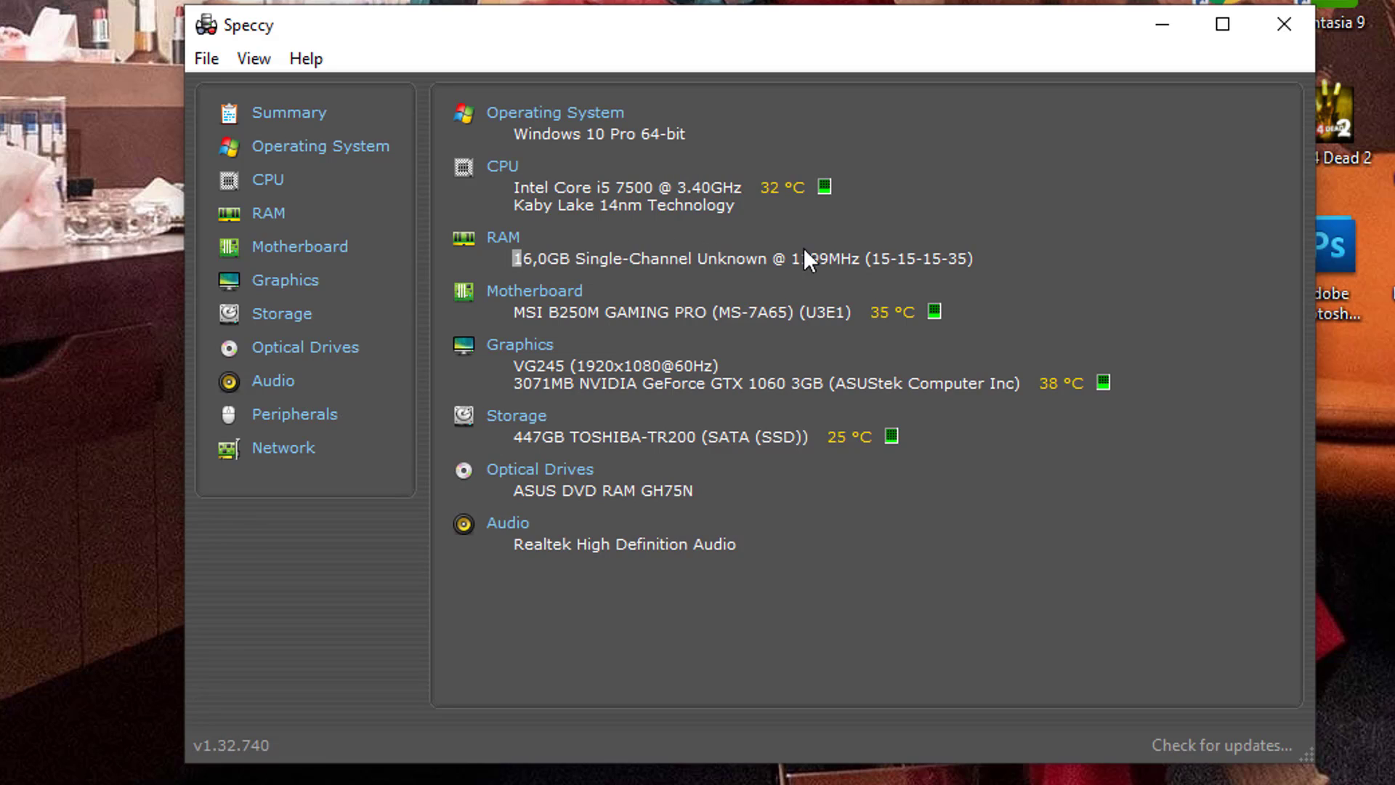
{"action": "left_click", "coordinate": [604, 261]}
{"action": "left_click_drag", "start_coordinate": [512, 311], "coordinate": [724, 308]}
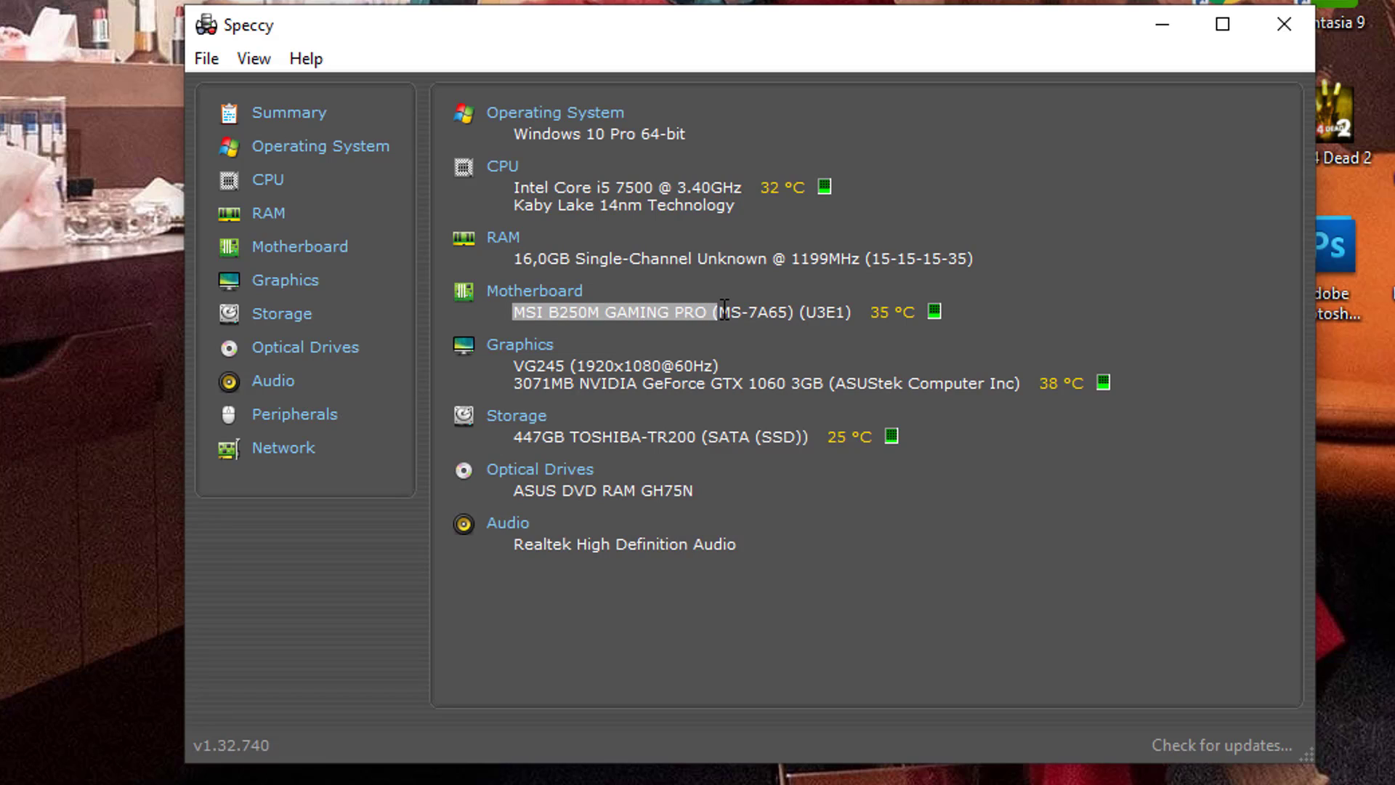
{"action": "left_click", "coordinate": [769, 305]}
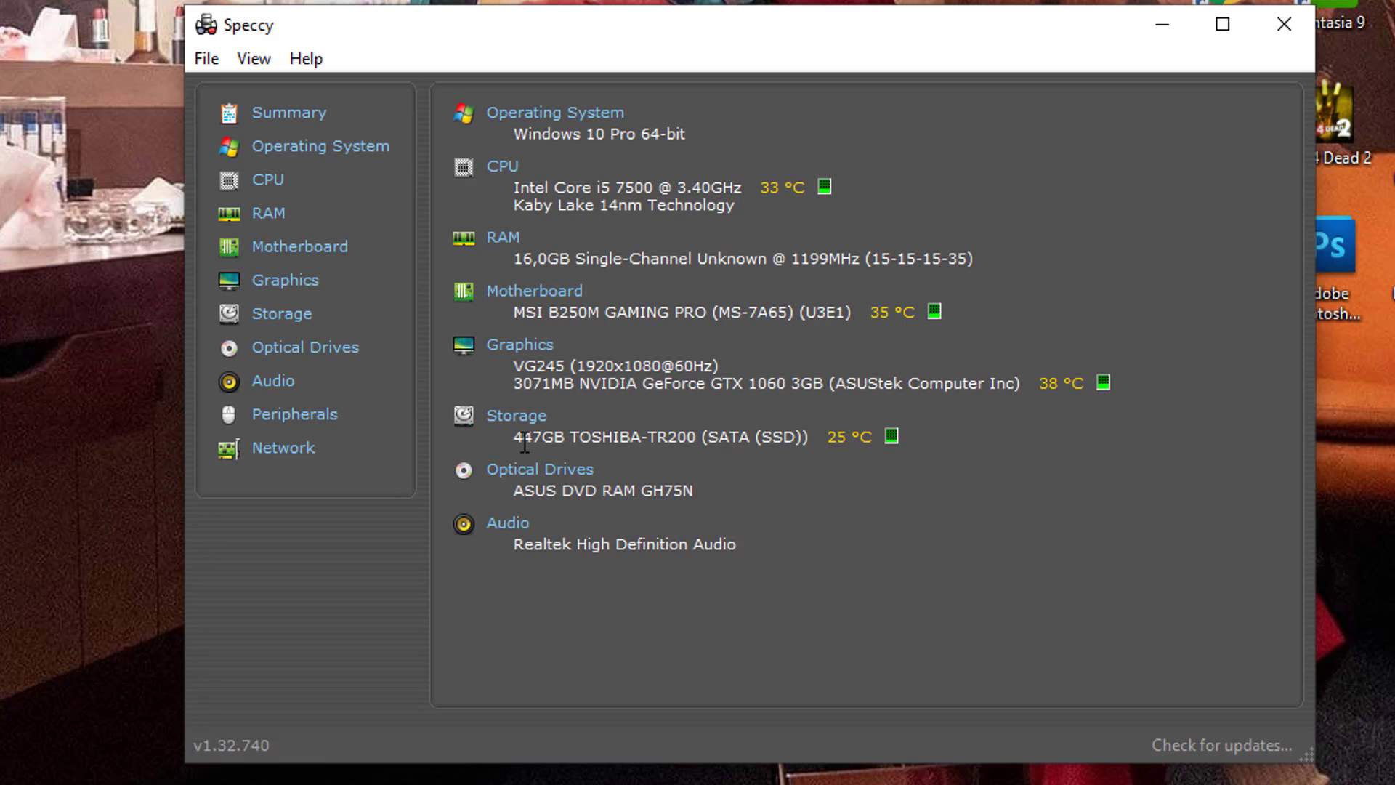
- Examine the storage capacity and type and the optical drive model in the hardware summary
{"action": "left_click_drag", "start_coordinate": [512, 439], "coordinate": [571, 436]}
{"action": "left_click_drag", "start_coordinate": [509, 432], "coordinate": [801, 436]}
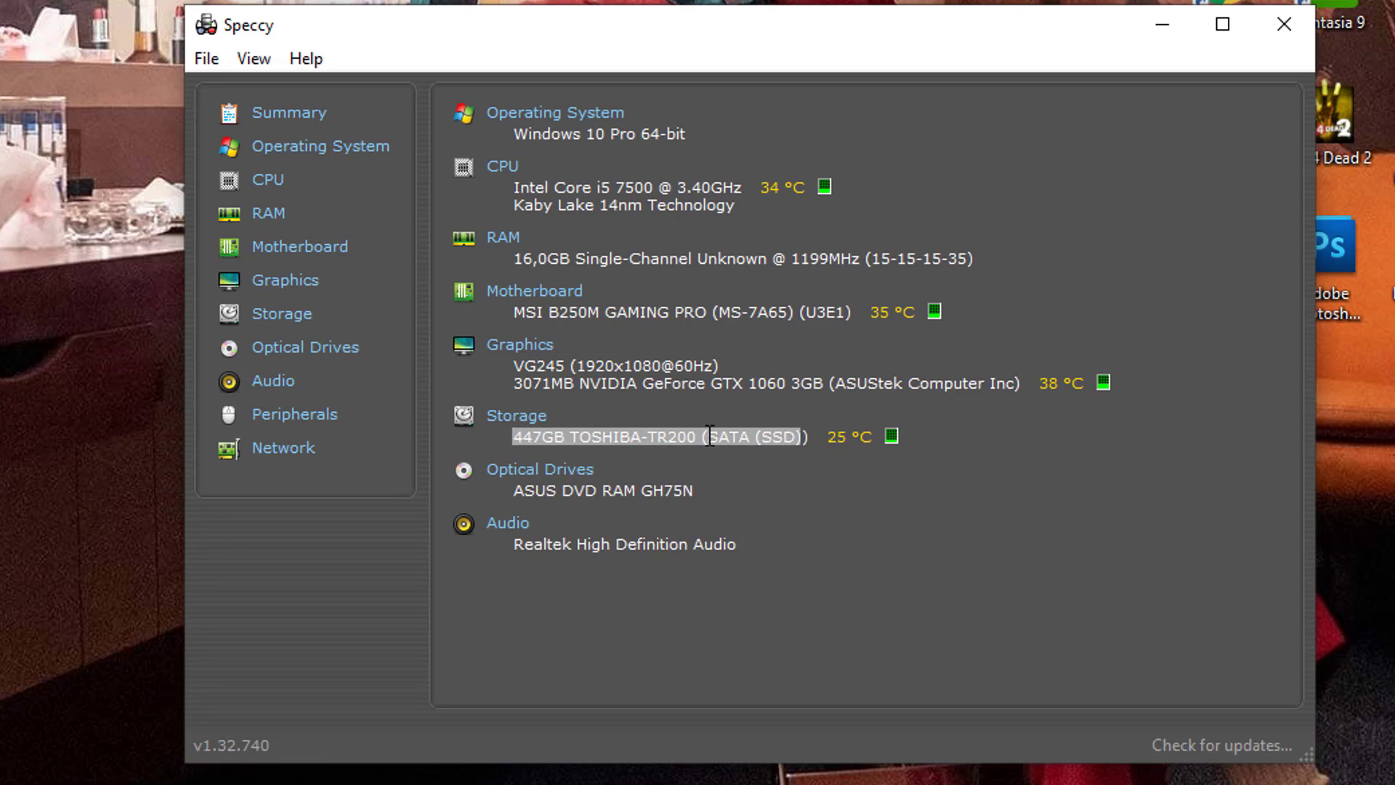
{"action": "left_click", "coordinate": [710, 438]}
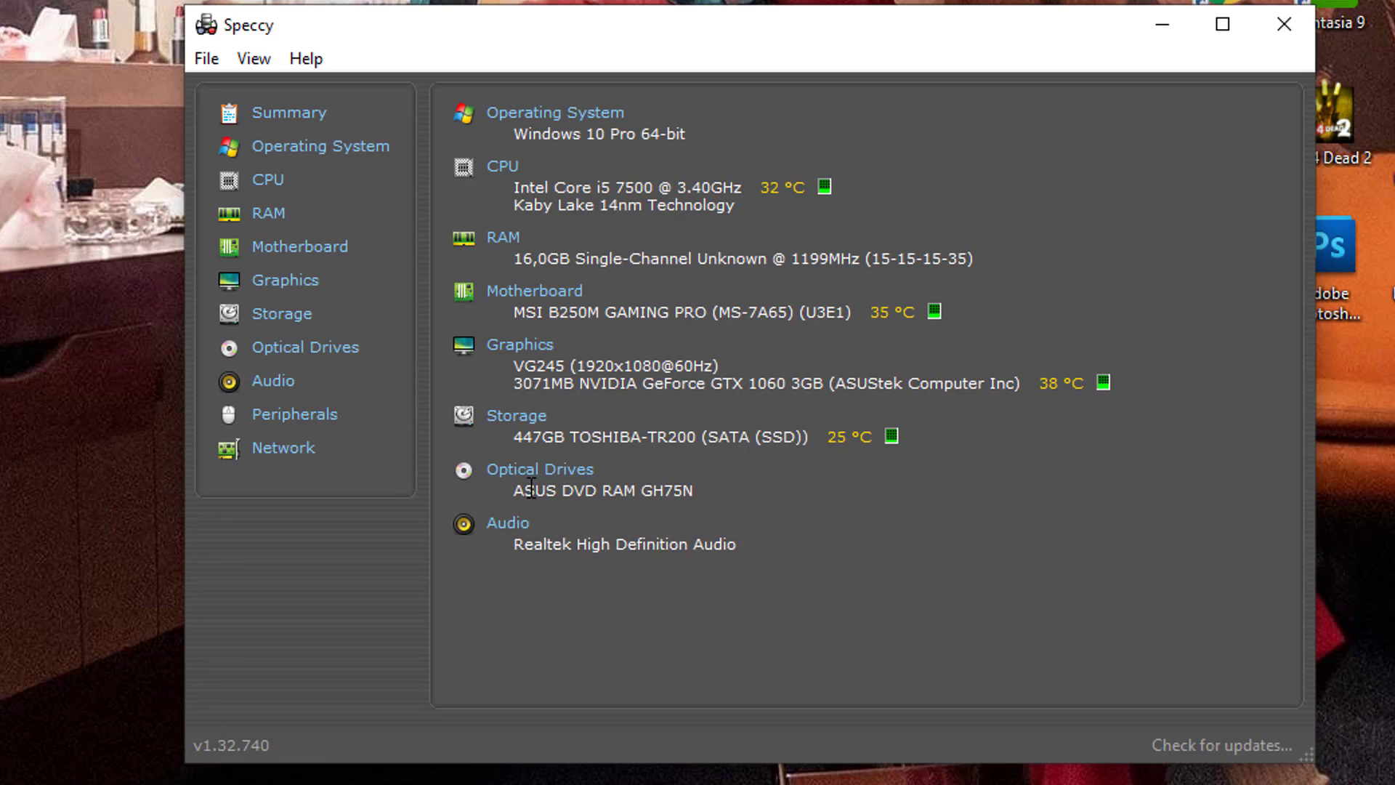
{"action": "left_click_drag", "start_coordinate": [520, 492], "coordinate": [725, 500]}
{"action": "left_click", "coordinate": [677, 492]}
{"action": "left_click_drag", "start_coordinate": [520, 492], "coordinate": [672, 494]}
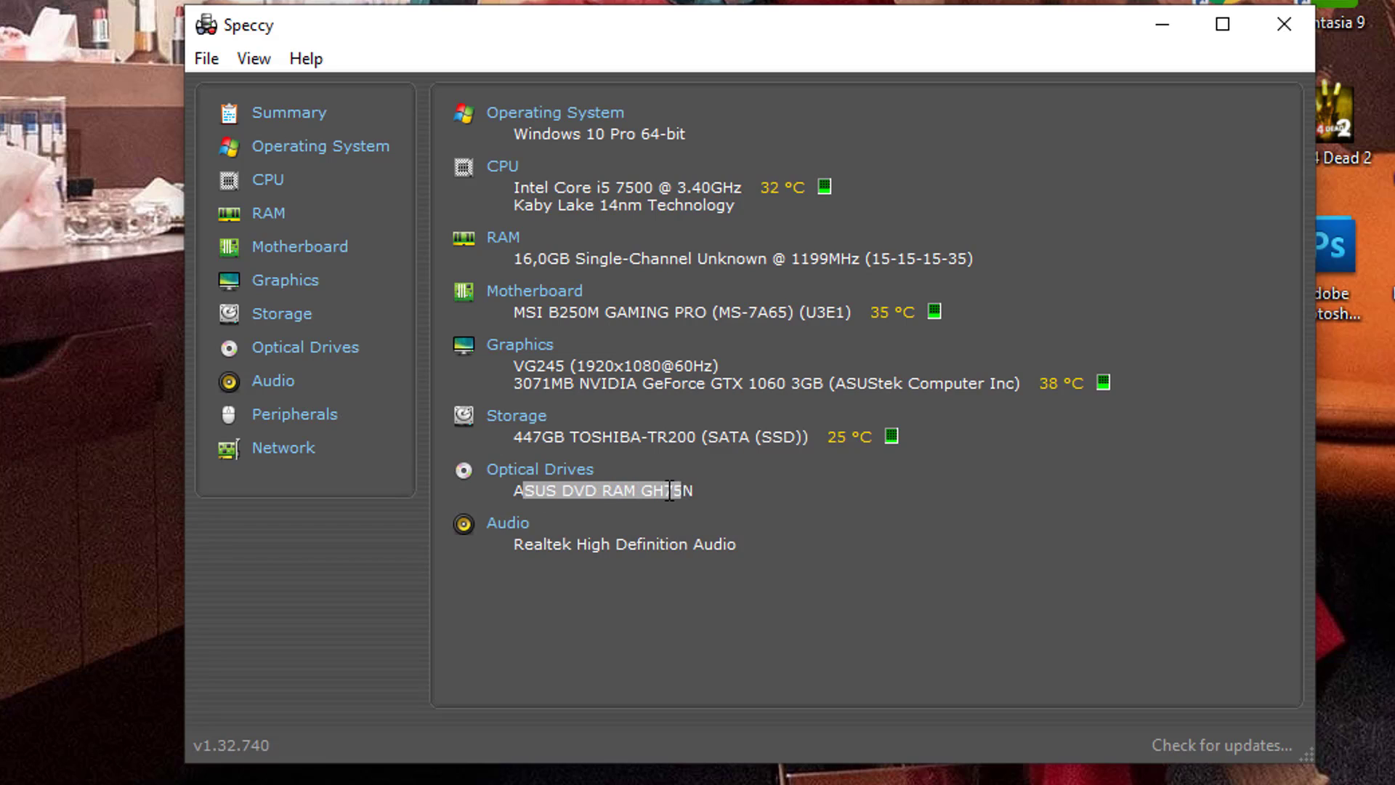
{"action": "left_click", "coordinate": [672, 494]}
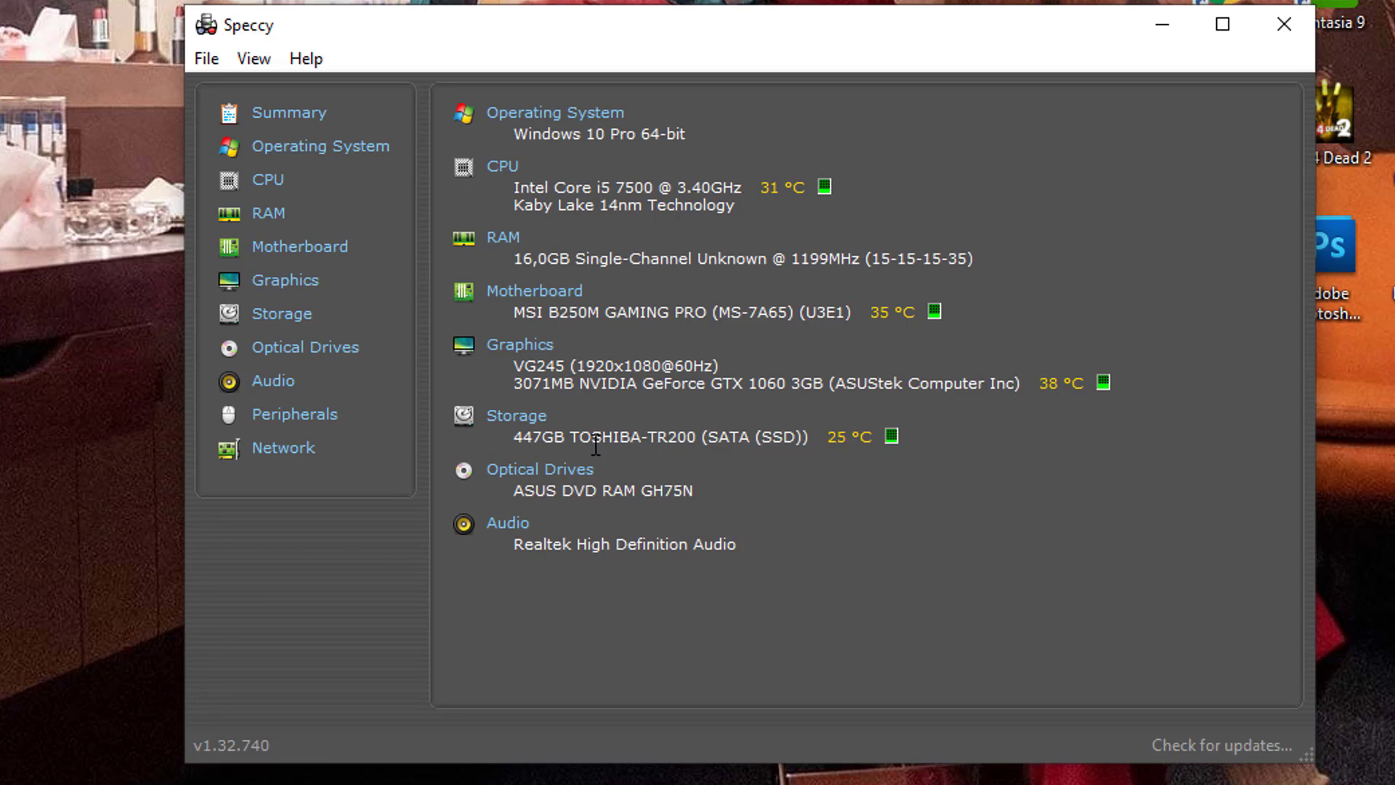
- Display the live temperature graphs for the CPU, the motherboard and the graphics card one after another
{"action": "left_click", "coordinate": [825, 190]}
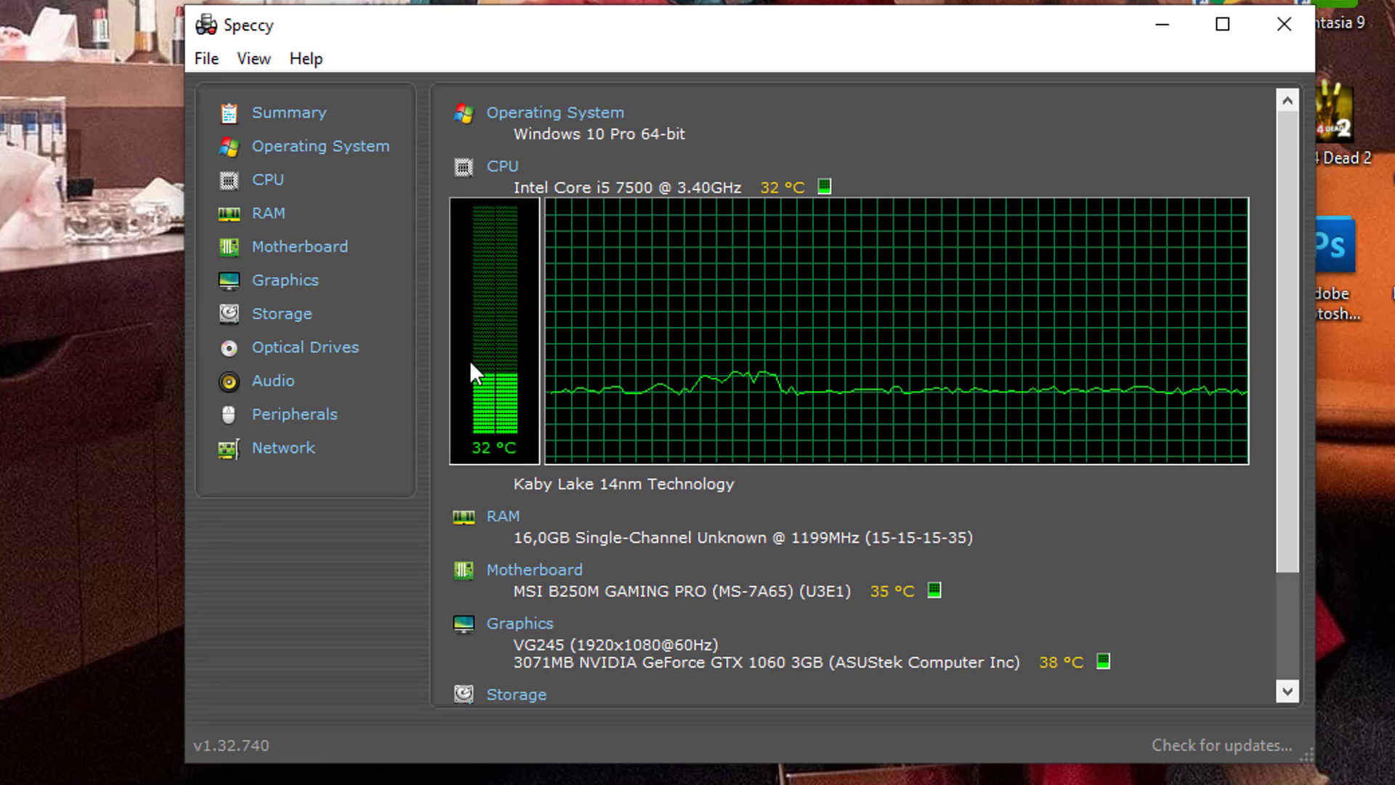
{"action": "left_click", "coordinate": [935, 591]}
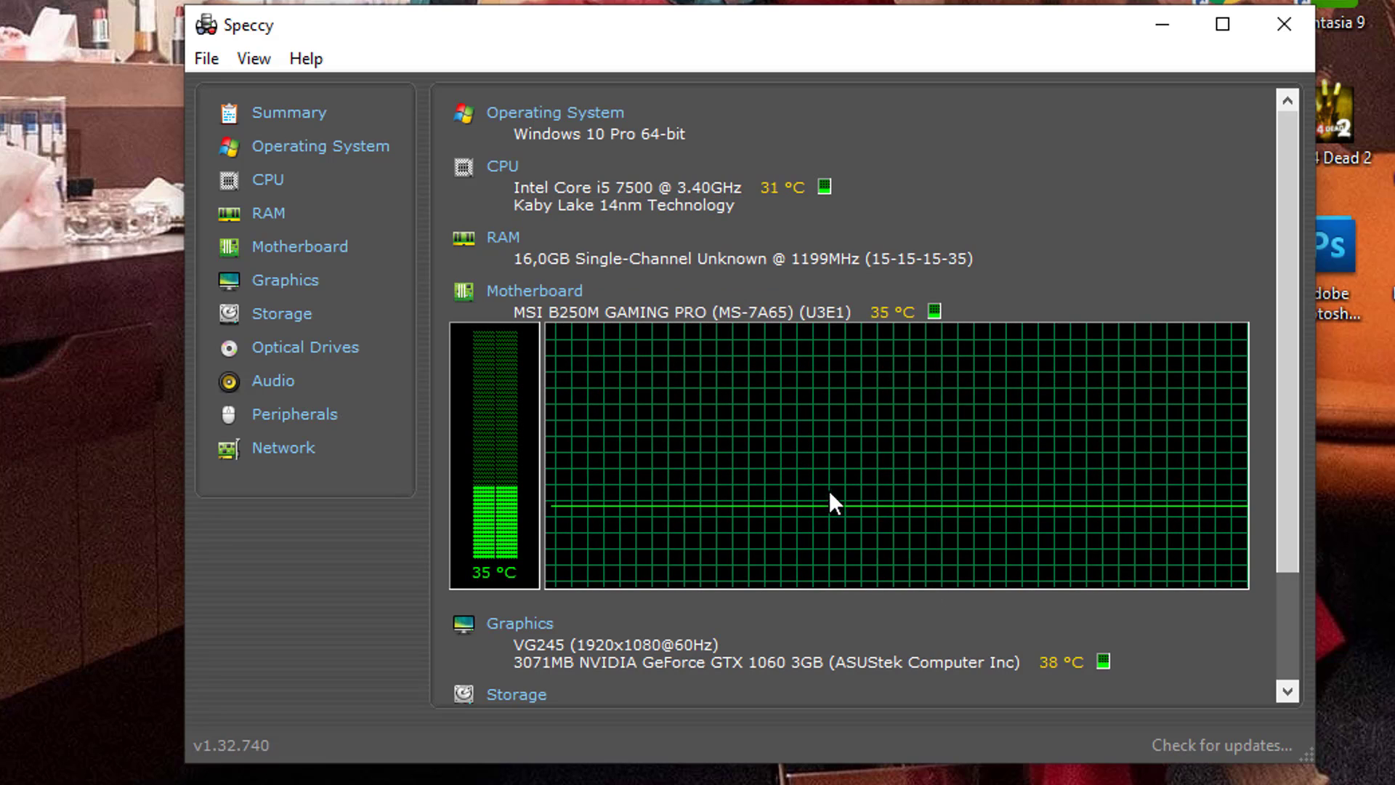
{"action": "scroll", "coordinate": [872, 509], "scroll_direction": "down", "scroll_amount": 1}
{"action": "left_click", "coordinate": [1103, 626]}
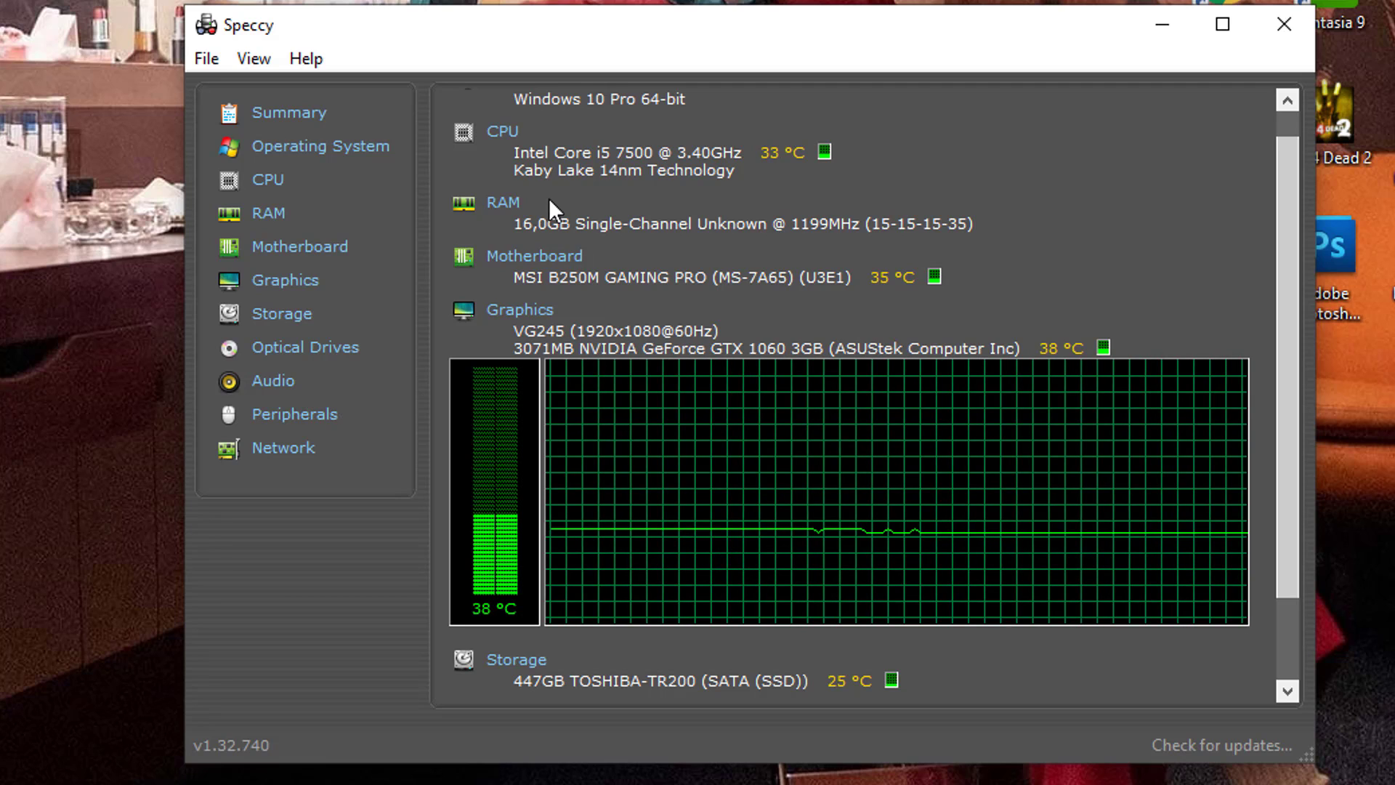
- Examine the detailed RAM information, and the CPU details down to the Core 0 row of the per-core table
{"action": "left_click", "coordinate": [508, 203]}
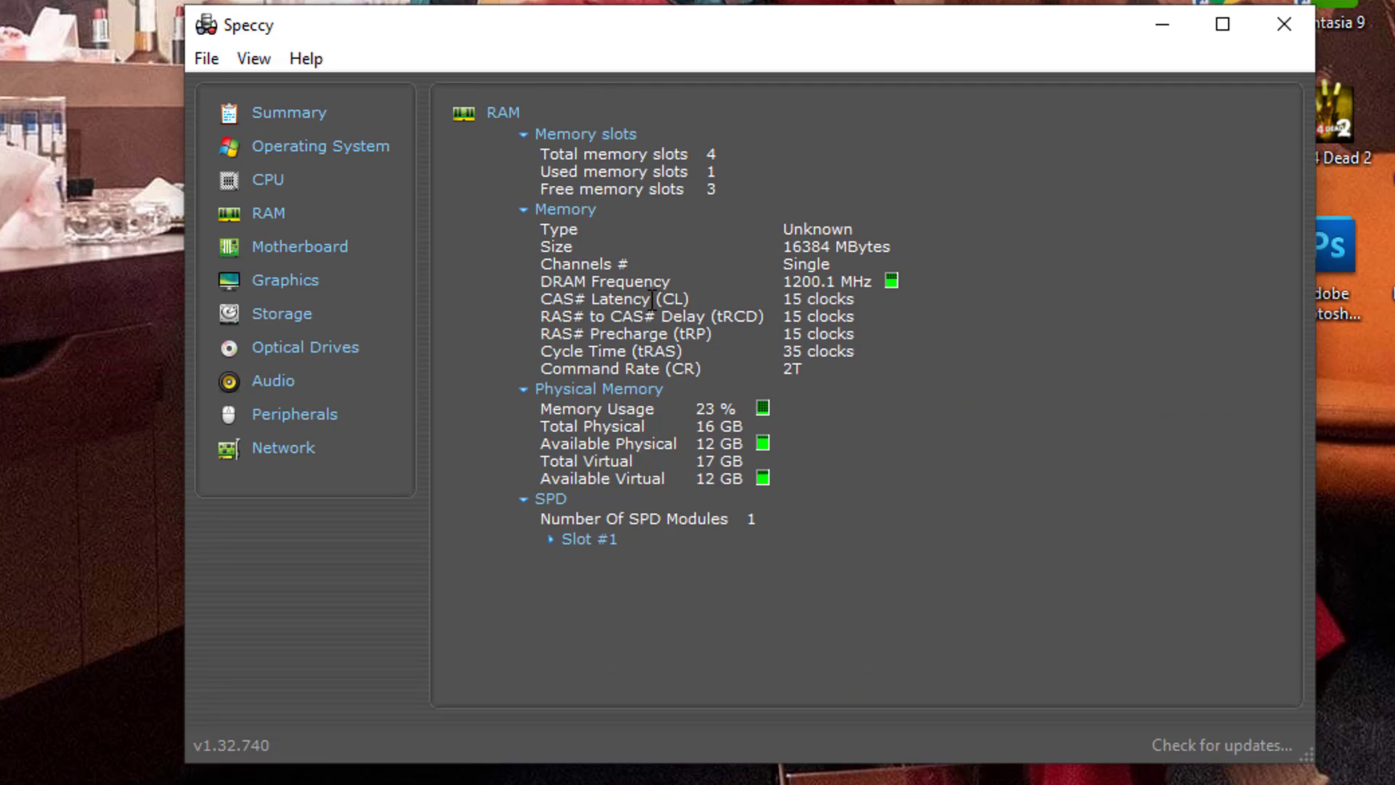
{"action": "left_click", "coordinate": [320, 118]}
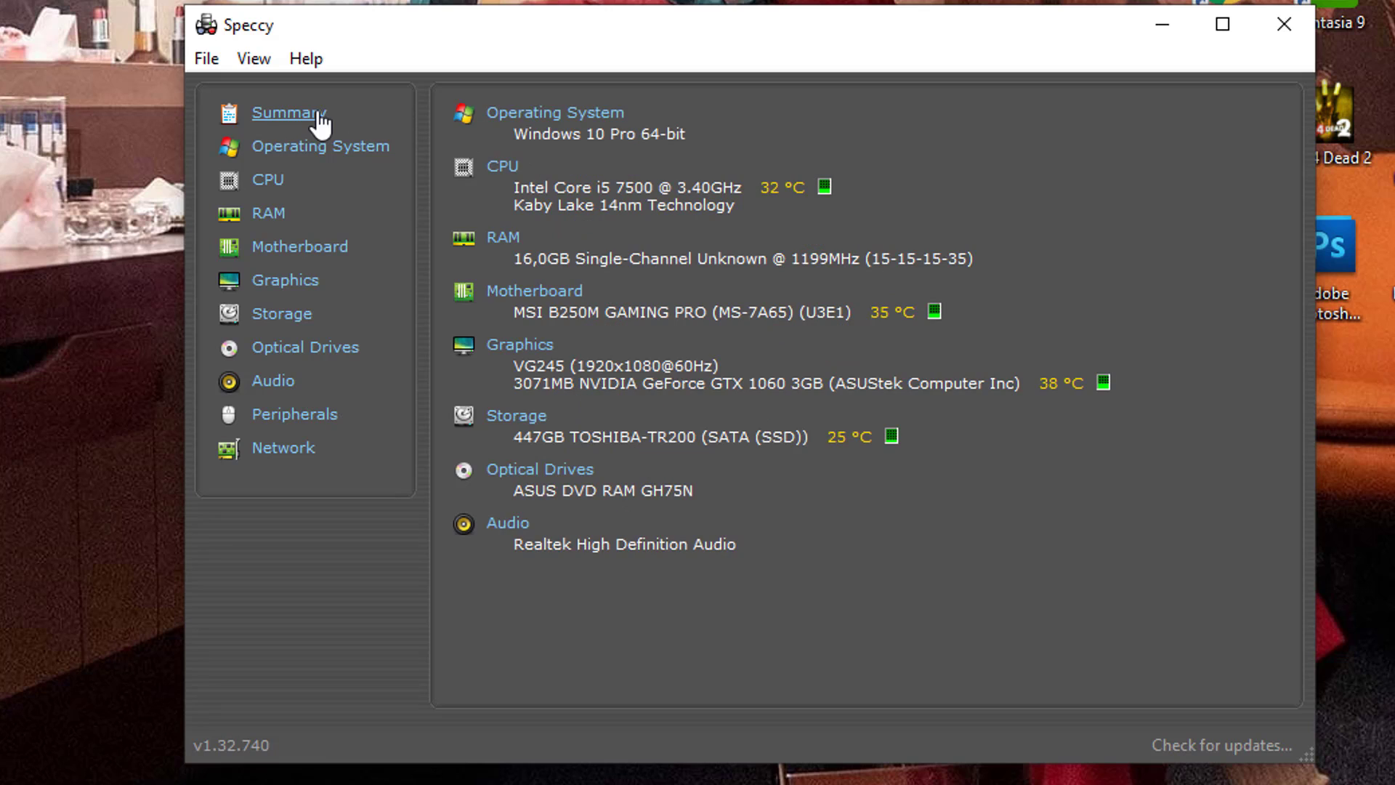
{"action": "left_click", "coordinate": [509, 169]}
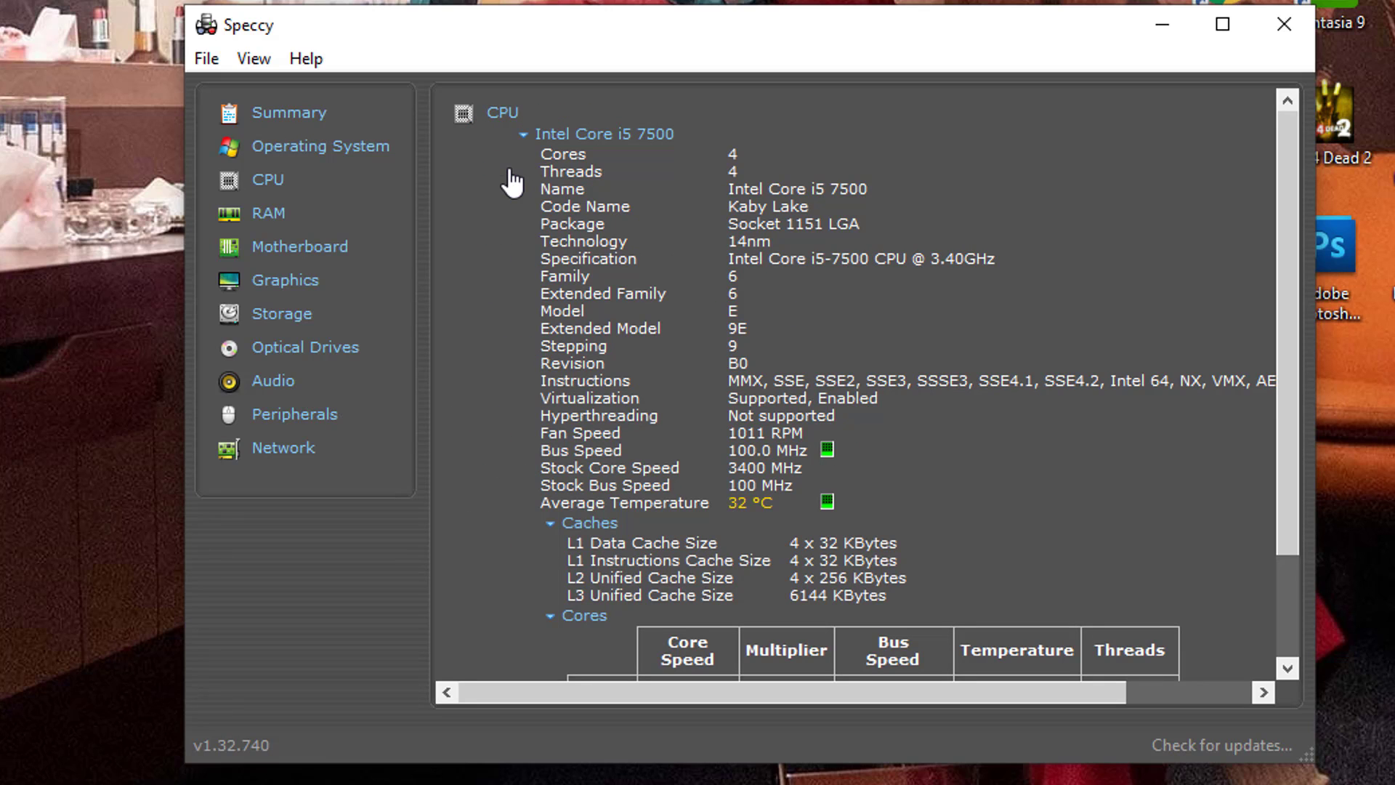
{"action": "scroll", "coordinate": [808, 481], "scroll_direction": "down", "scroll_amount": 3}
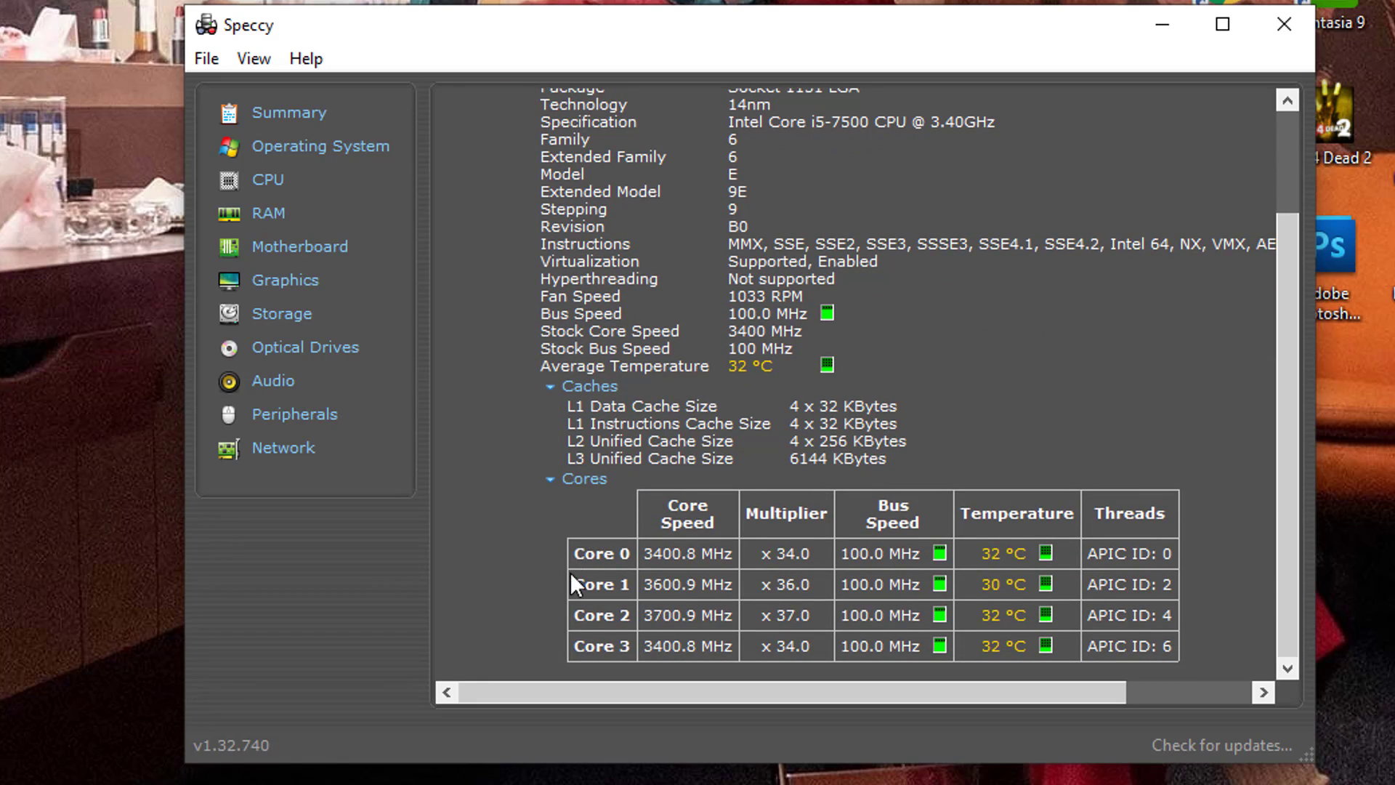
{"action": "left_click_drag", "start_coordinate": [570, 553], "coordinate": [654, 552]}
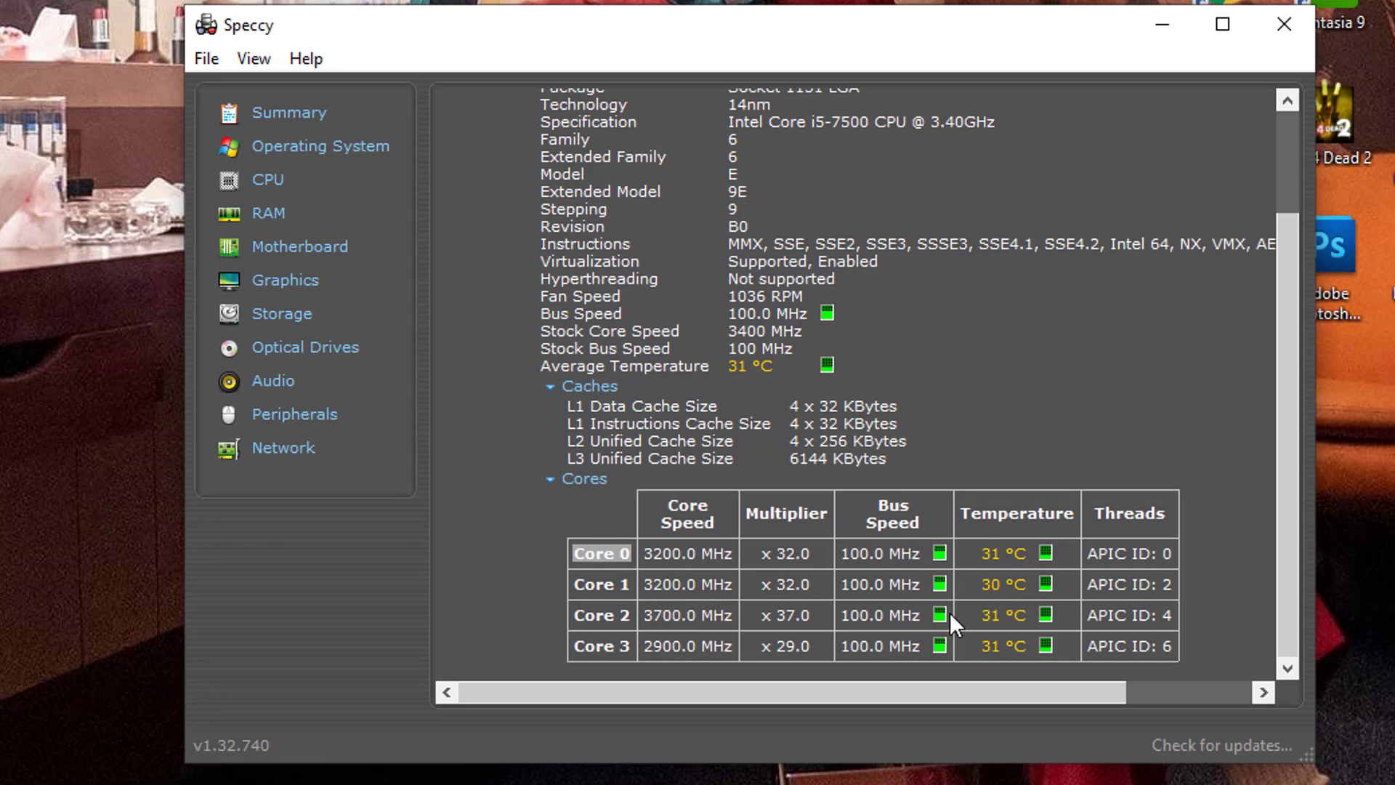
- Examine the Core 1 and Core 2 rows of the CPU's per-core table, and return to the hardware summary
{"action": "left_click_drag", "start_coordinate": [584, 584], "coordinate": [726, 581]}
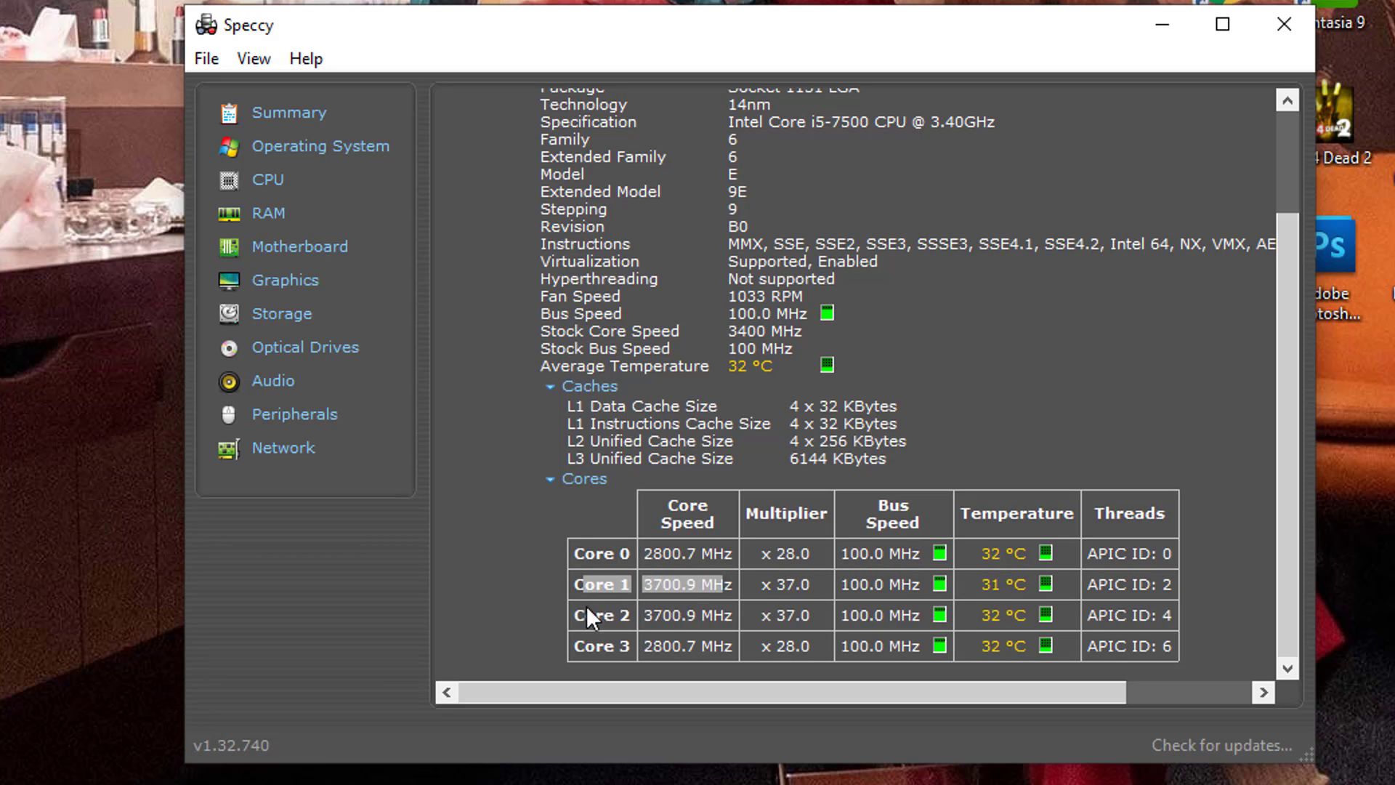
{"action": "left_click_drag", "start_coordinate": [584, 614], "coordinate": [771, 615]}
{"action": "scroll", "coordinate": [777, 556], "scroll_direction": "up", "scroll_amount": 3}
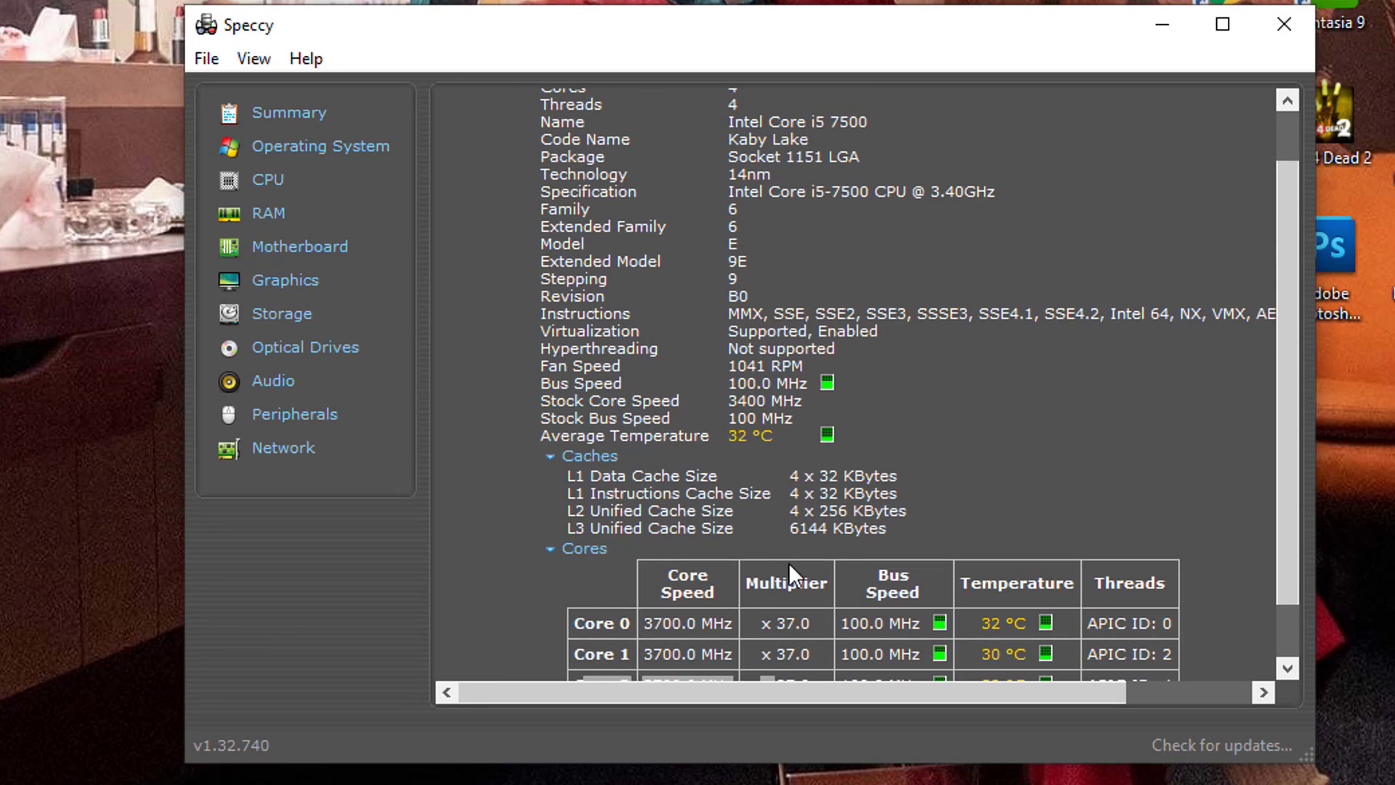
{"action": "left_click", "coordinate": [282, 120]}
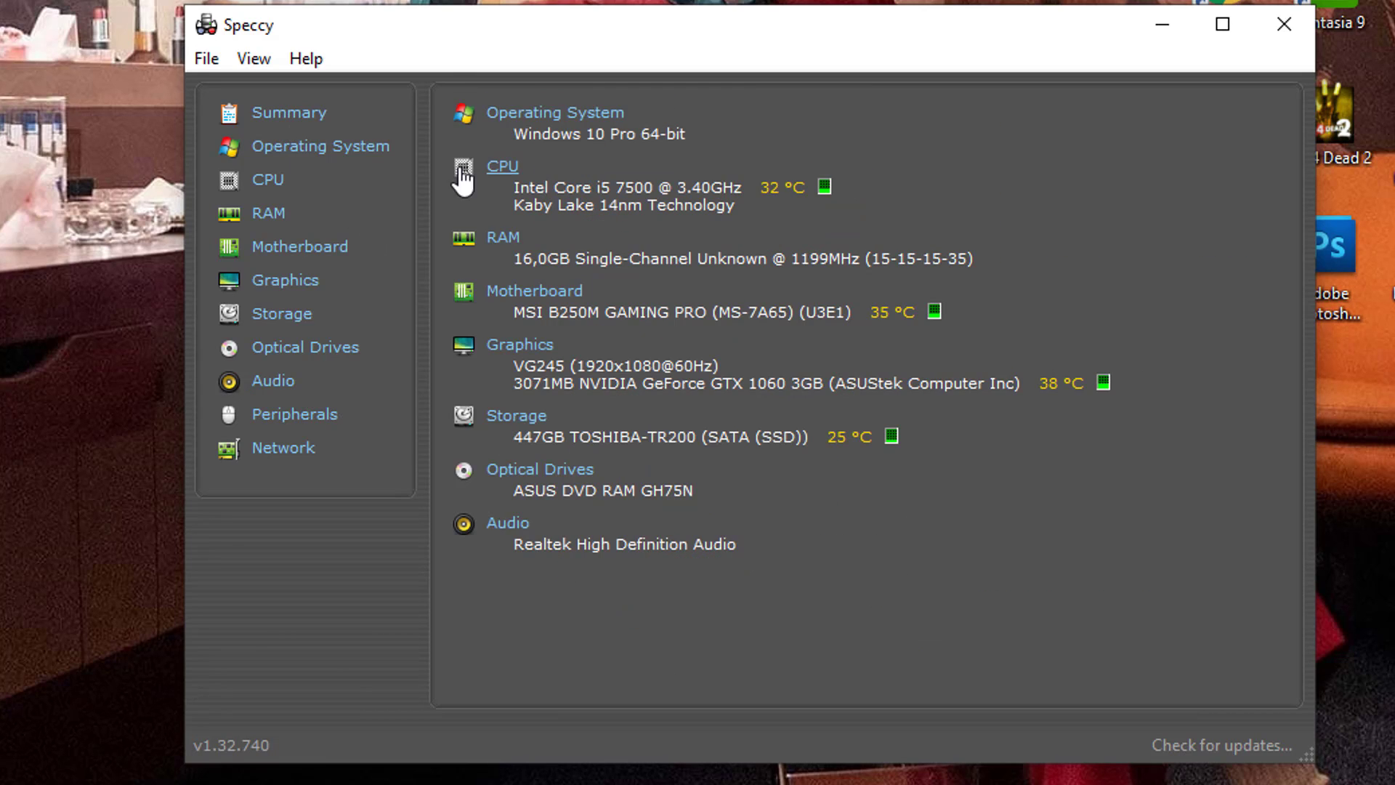
- Open the detailed RAM information and examine the total, used and free memory slots
{"action": "left_click", "coordinate": [498, 240]}
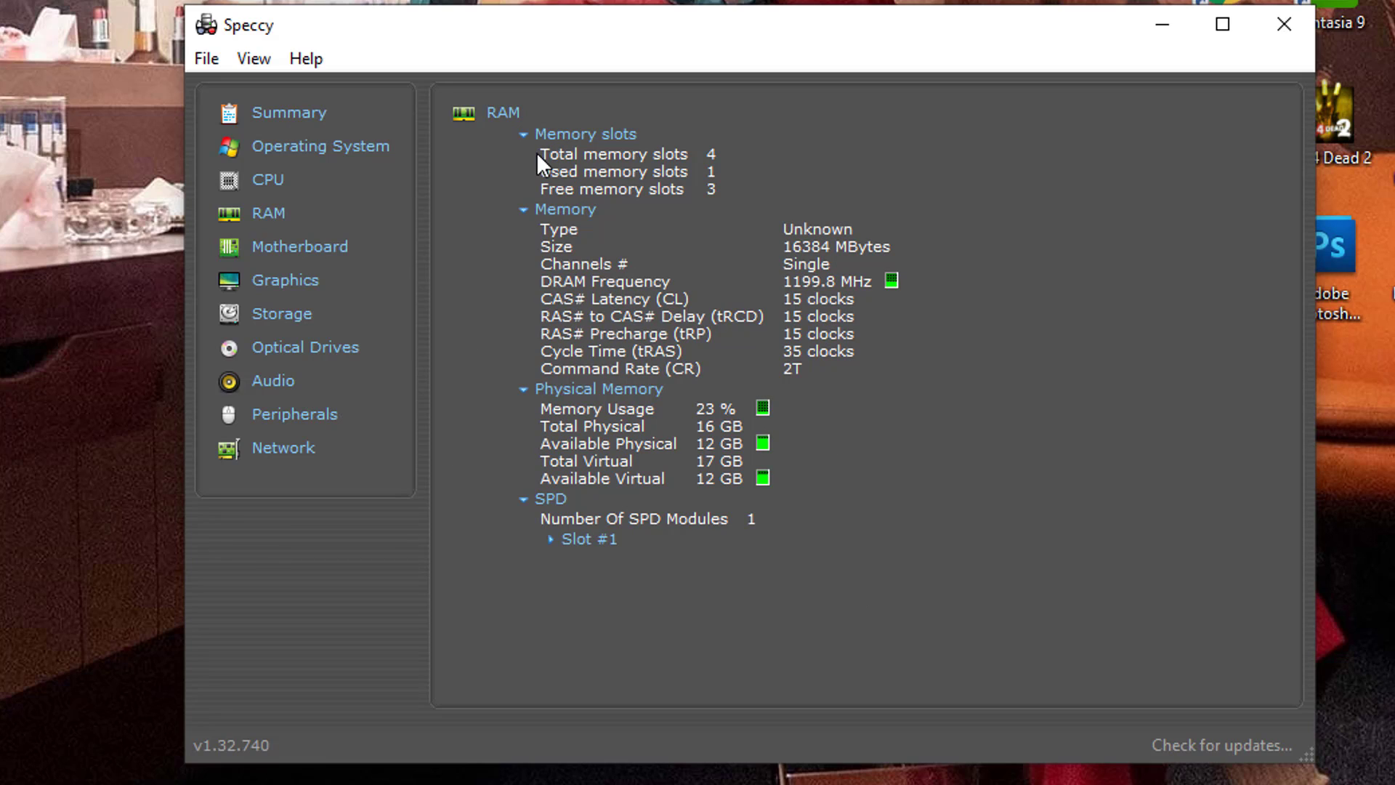
{"action": "left_click_drag", "start_coordinate": [539, 153], "coordinate": [672, 151]}
{"action": "left_click", "coordinate": [637, 154]}
{"action": "left_click_drag", "start_coordinate": [547, 153], "coordinate": [679, 154]}
{"action": "left_click", "coordinate": [680, 154]}
{"action": "left_click_drag", "start_coordinate": [543, 171], "coordinate": [712, 170]}
{"action": "left_click", "coordinate": [742, 169]}
{"action": "left_click_drag", "start_coordinate": [548, 172], "coordinate": [744, 174]}
{"action": "triple_click", "coordinate": [635, 176]}
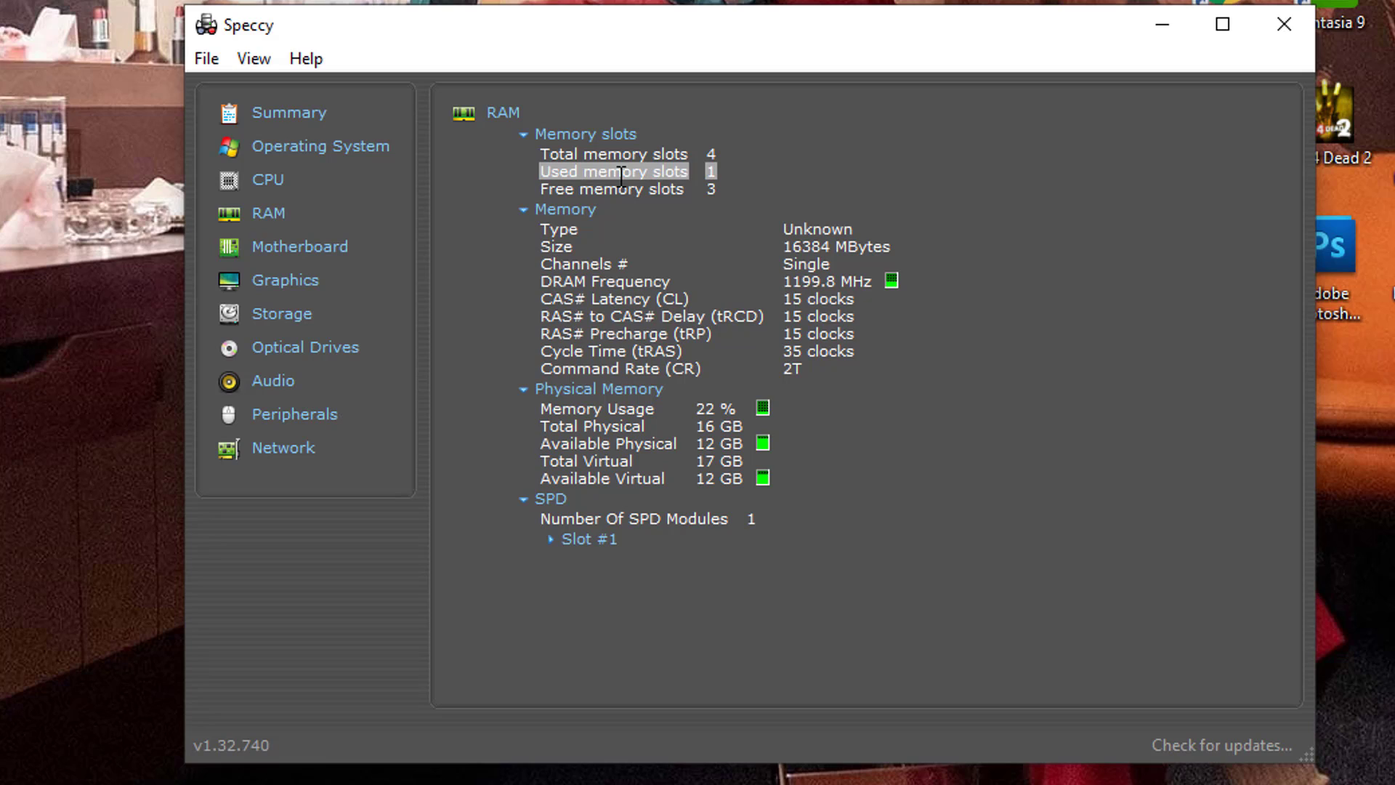
{"action": "left_click", "coordinate": [633, 188]}
{"action": "left_click_drag", "start_coordinate": [541, 189], "coordinate": [717, 188]}
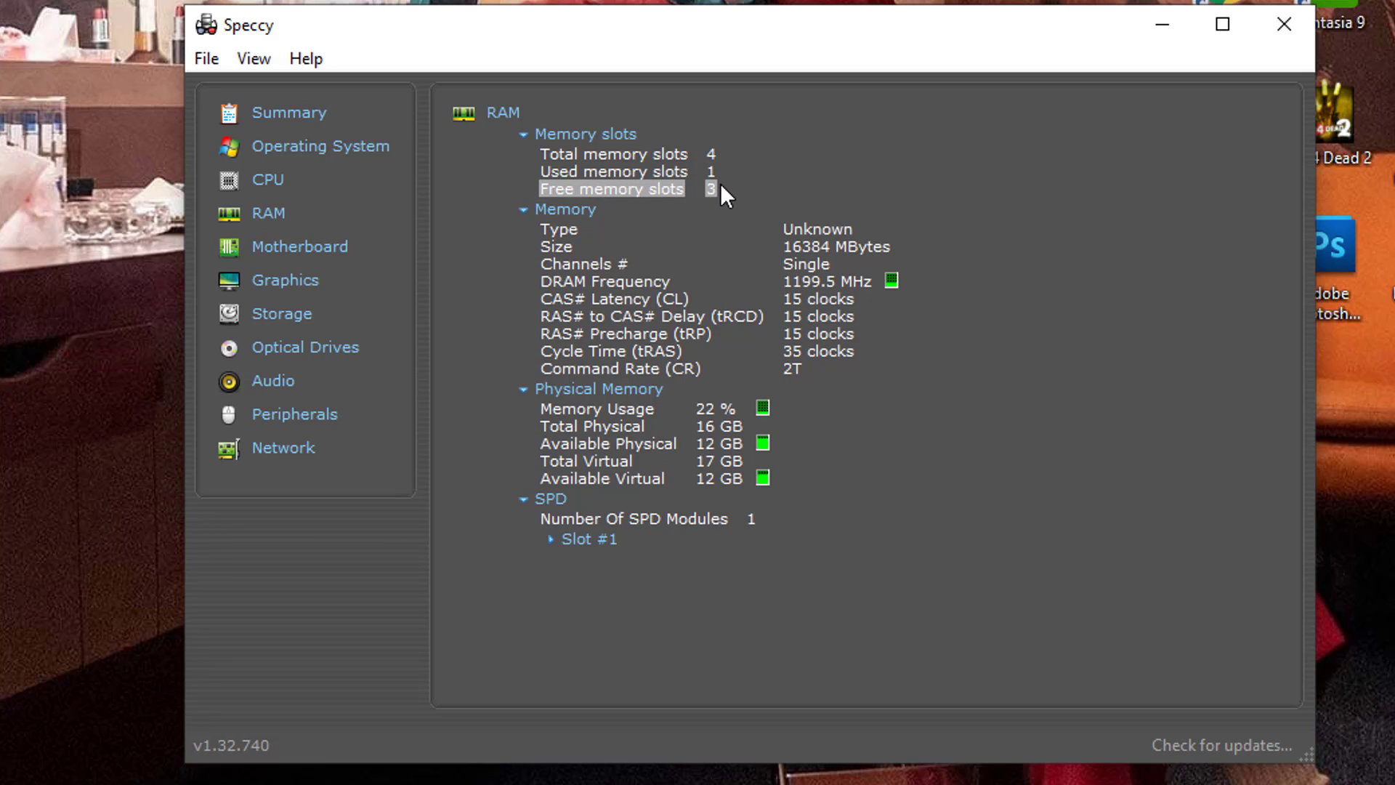
{"action": "left_click", "coordinate": [722, 186]}
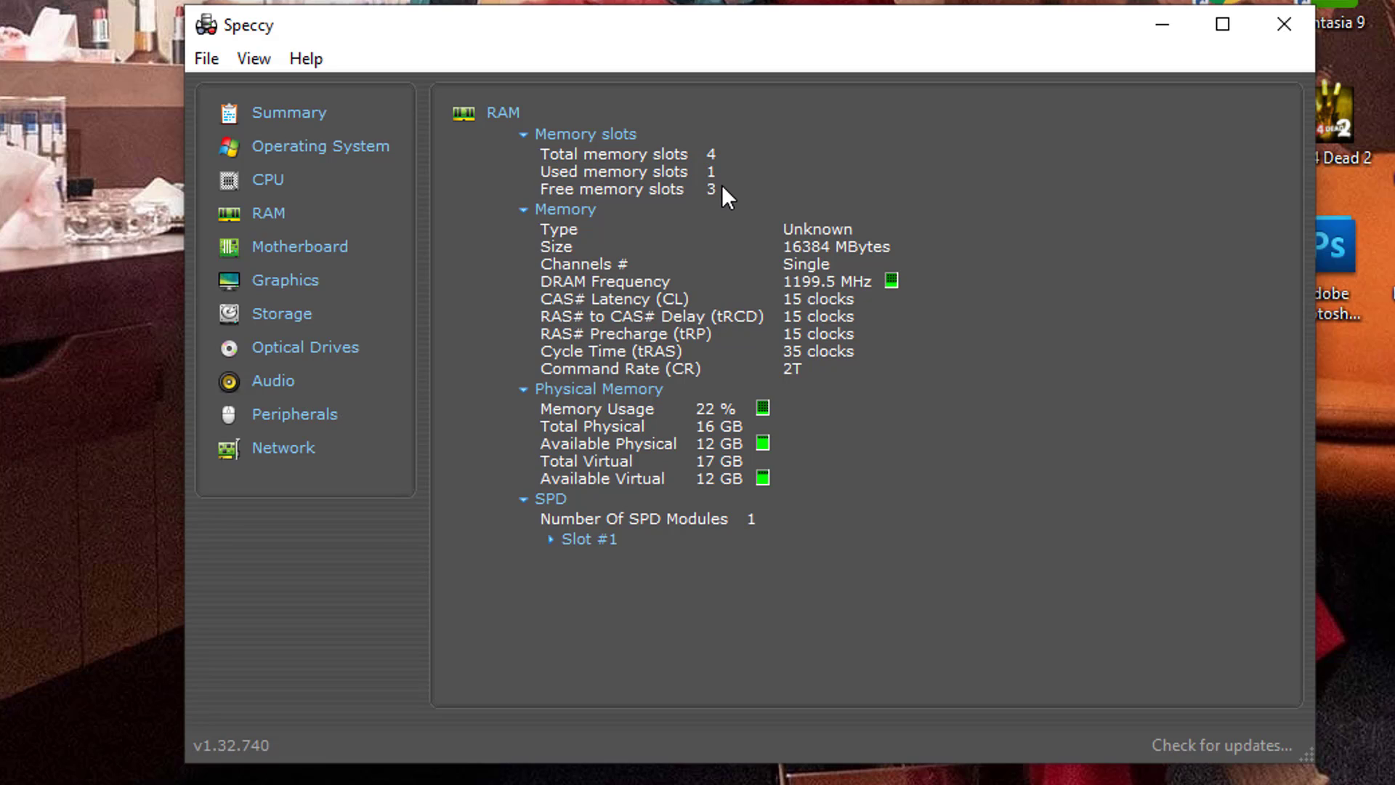
- Examine the RAM size, channel mode and live DRAM frequency graph, closing the graph and returning to the hardware summary
{"action": "double_click", "coordinate": [564, 245]}
{"action": "left_click", "coordinate": [600, 263]}
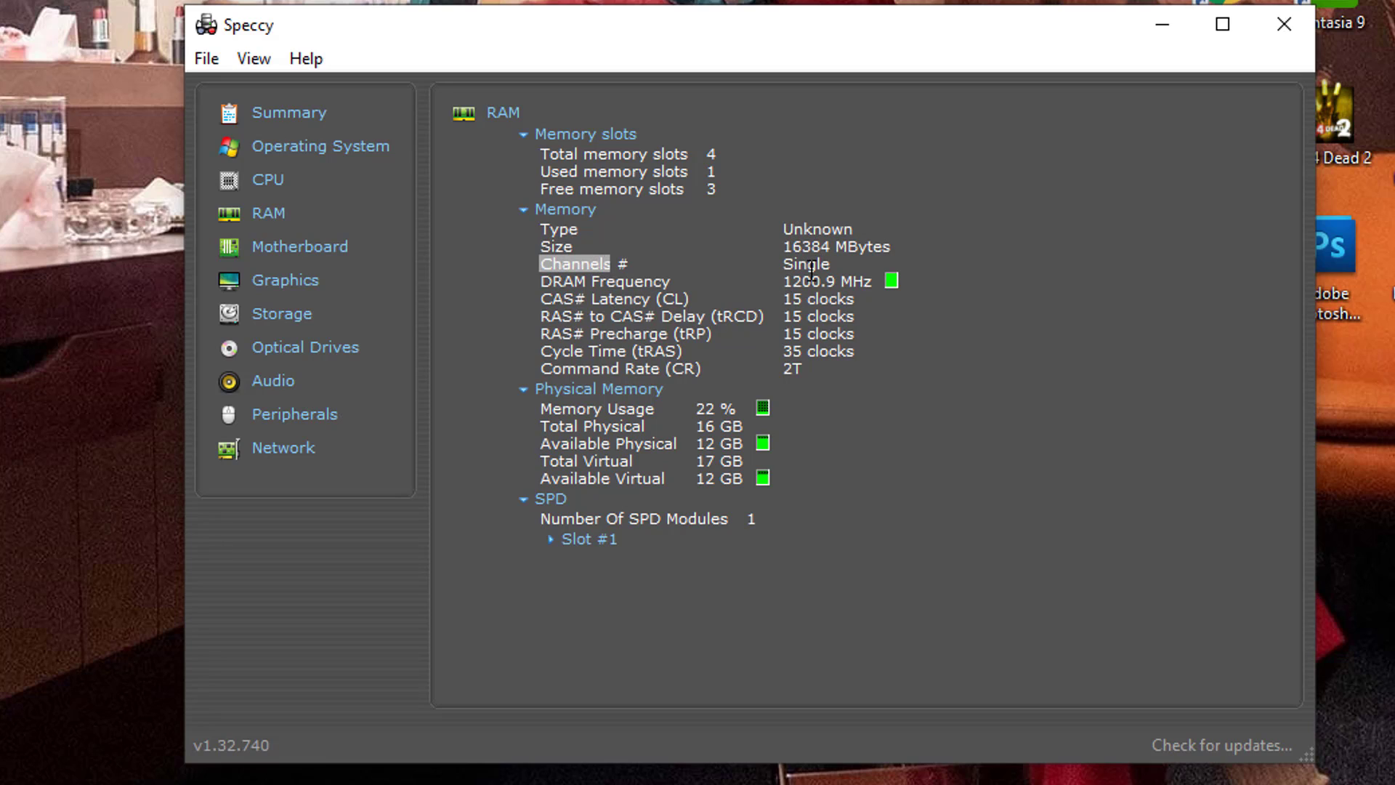
{"action": "left_click", "coordinate": [804, 264]}
{"action": "left_click_drag", "start_coordinate": [805, 264], "coordinate": [862, 282]}
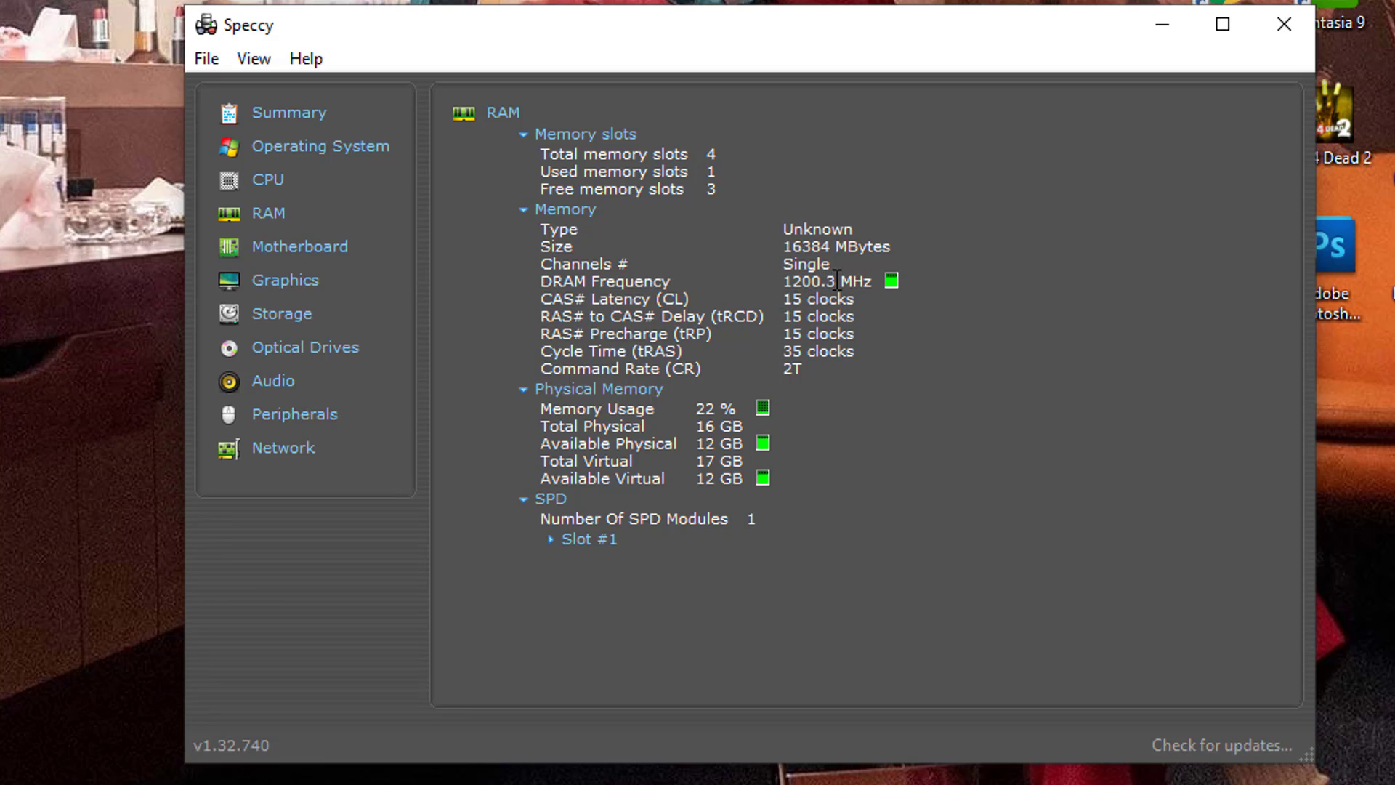
{"action": "left_click", "coordinate": [888, 286]}
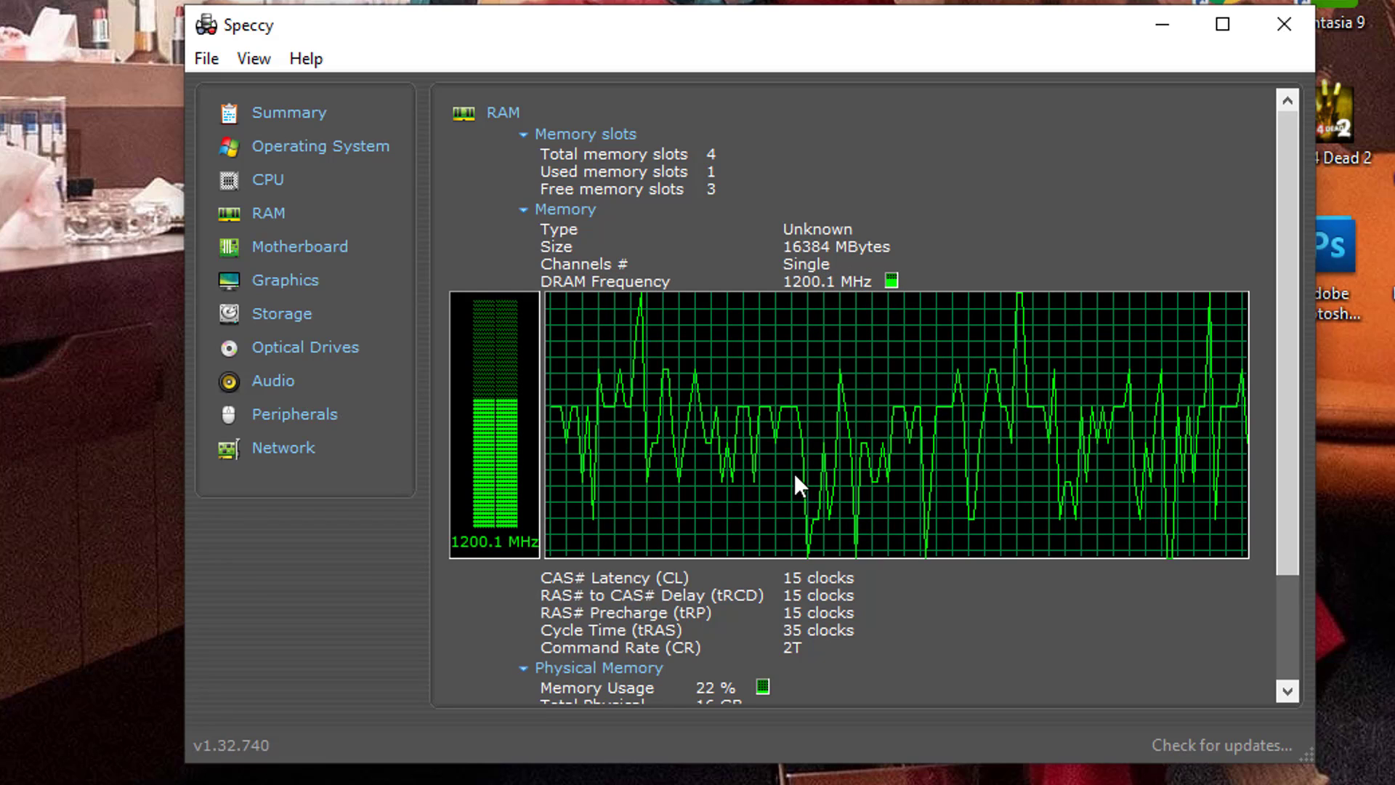
{"action": "left_click", "coordinate": [889, 286]}
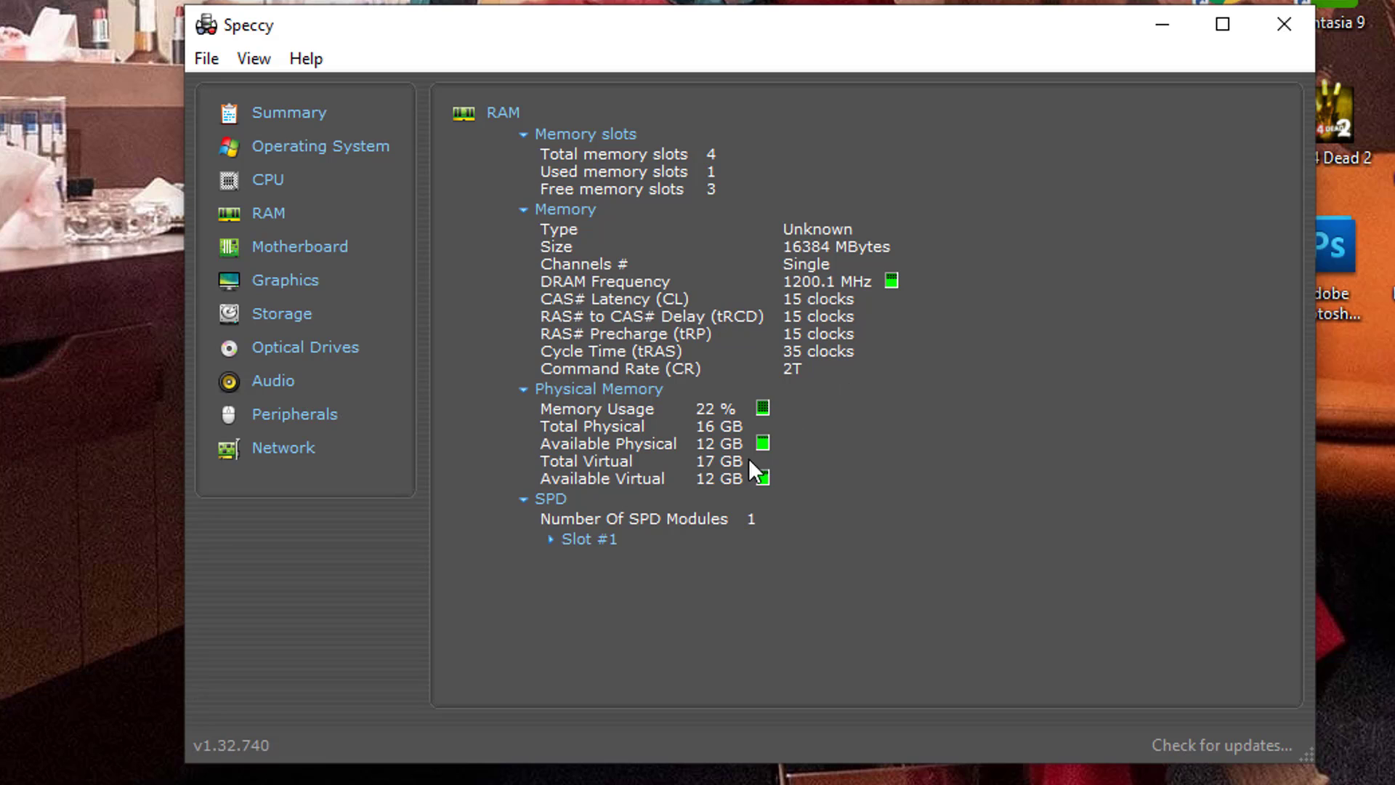
{"action": "left_click", "coordinate": [294, 117]}
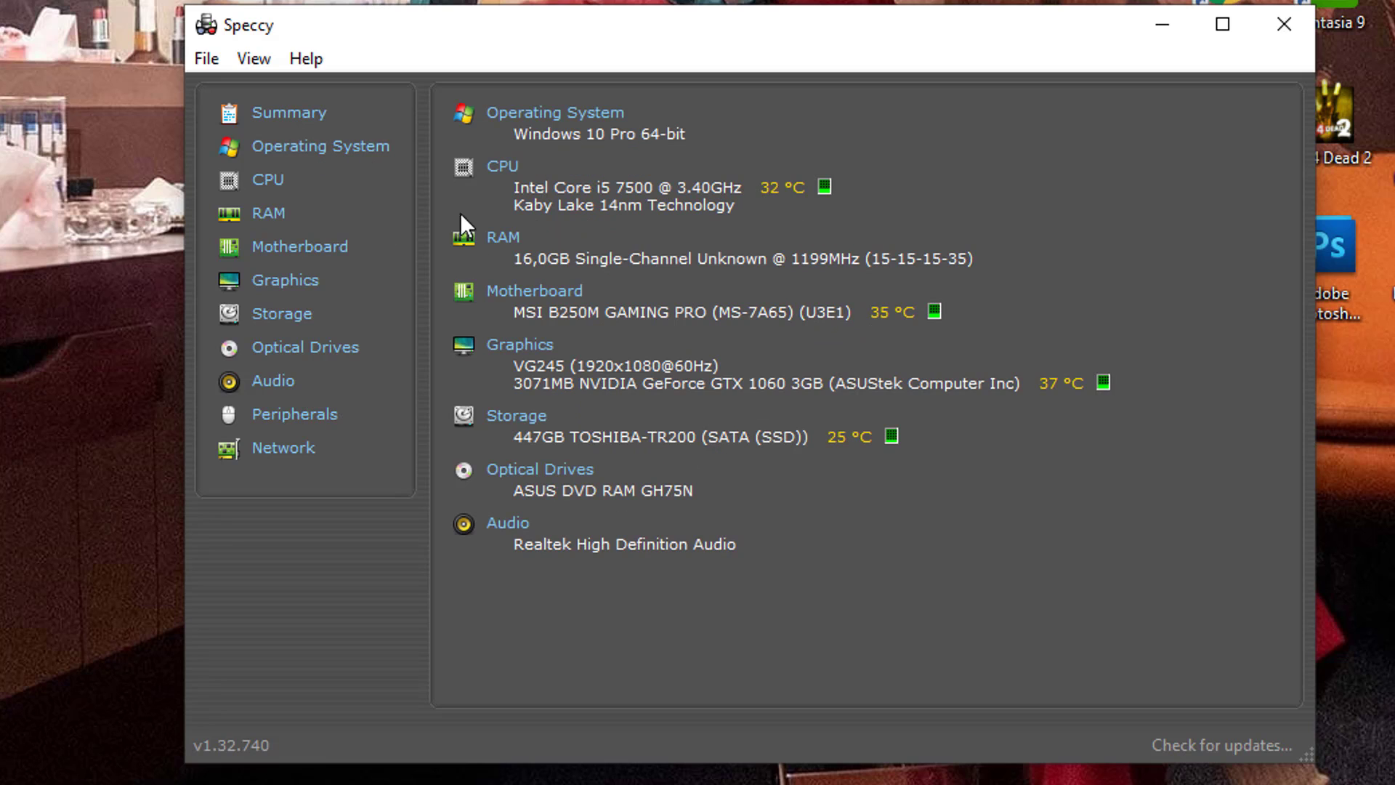
- Examine the detailed motherboard information and the monitor and graphics card details, returning to the hardware summary after each
{"action": "left_click", "coordinate": [556, 292]}
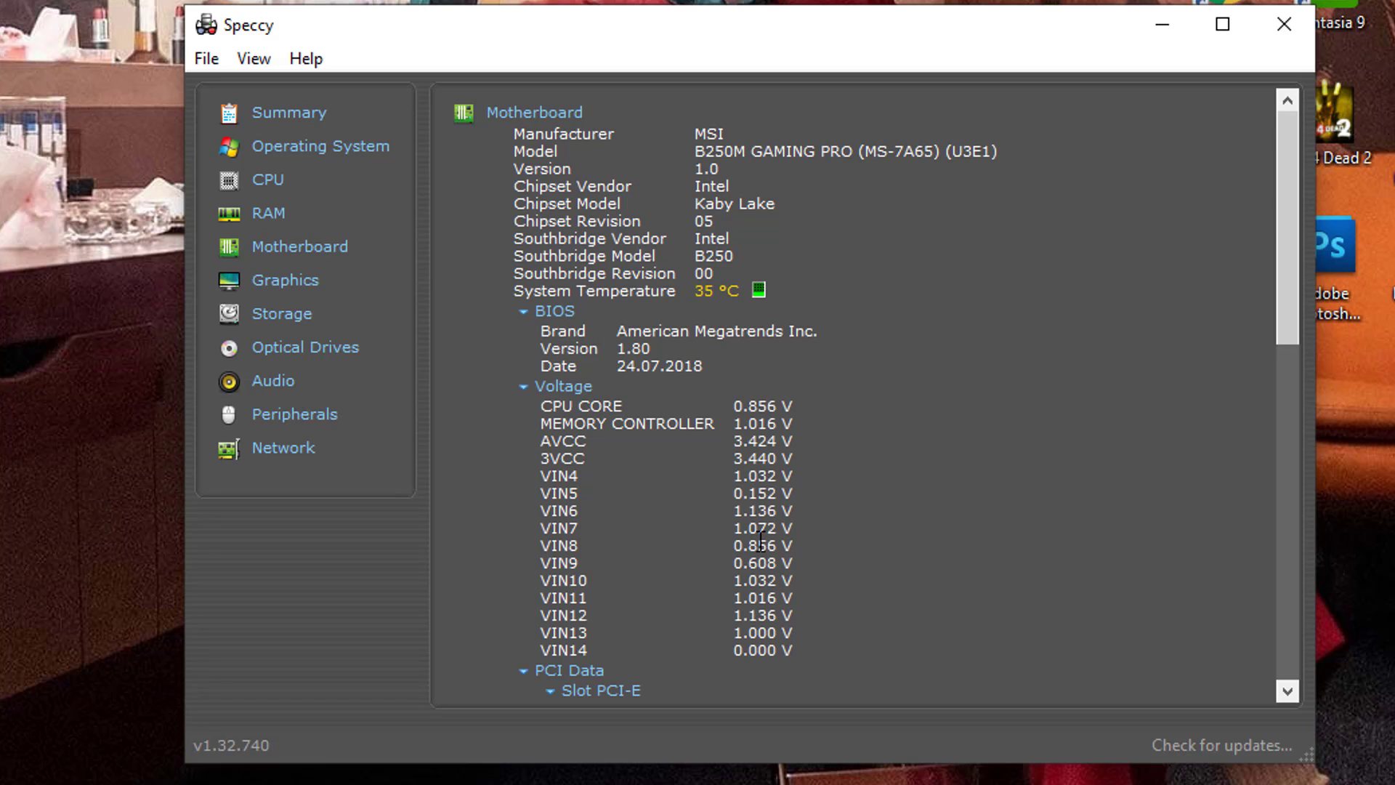
{"action": "left_click", "coordinate": [308, 120]}
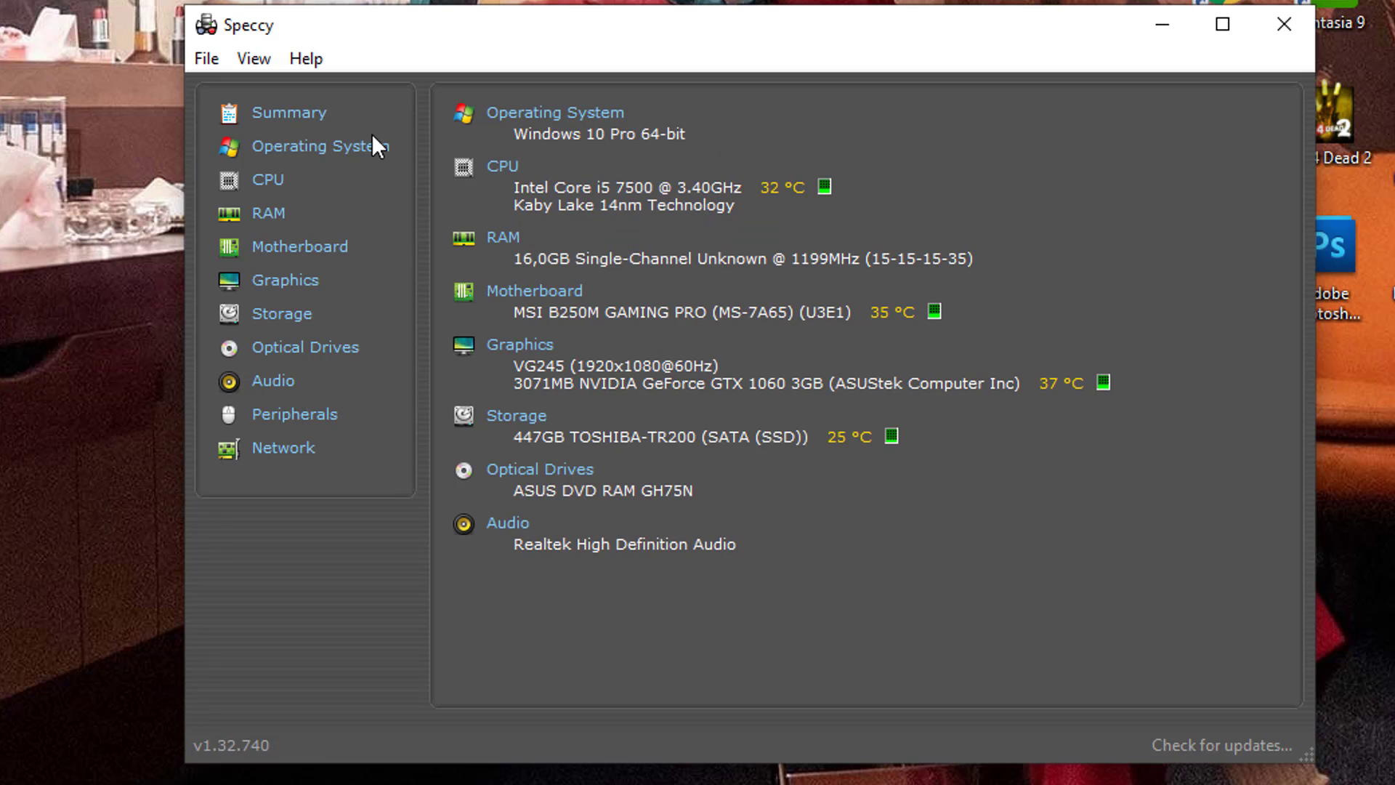
{"action": "left_click", "coordinate": [536, 345]}
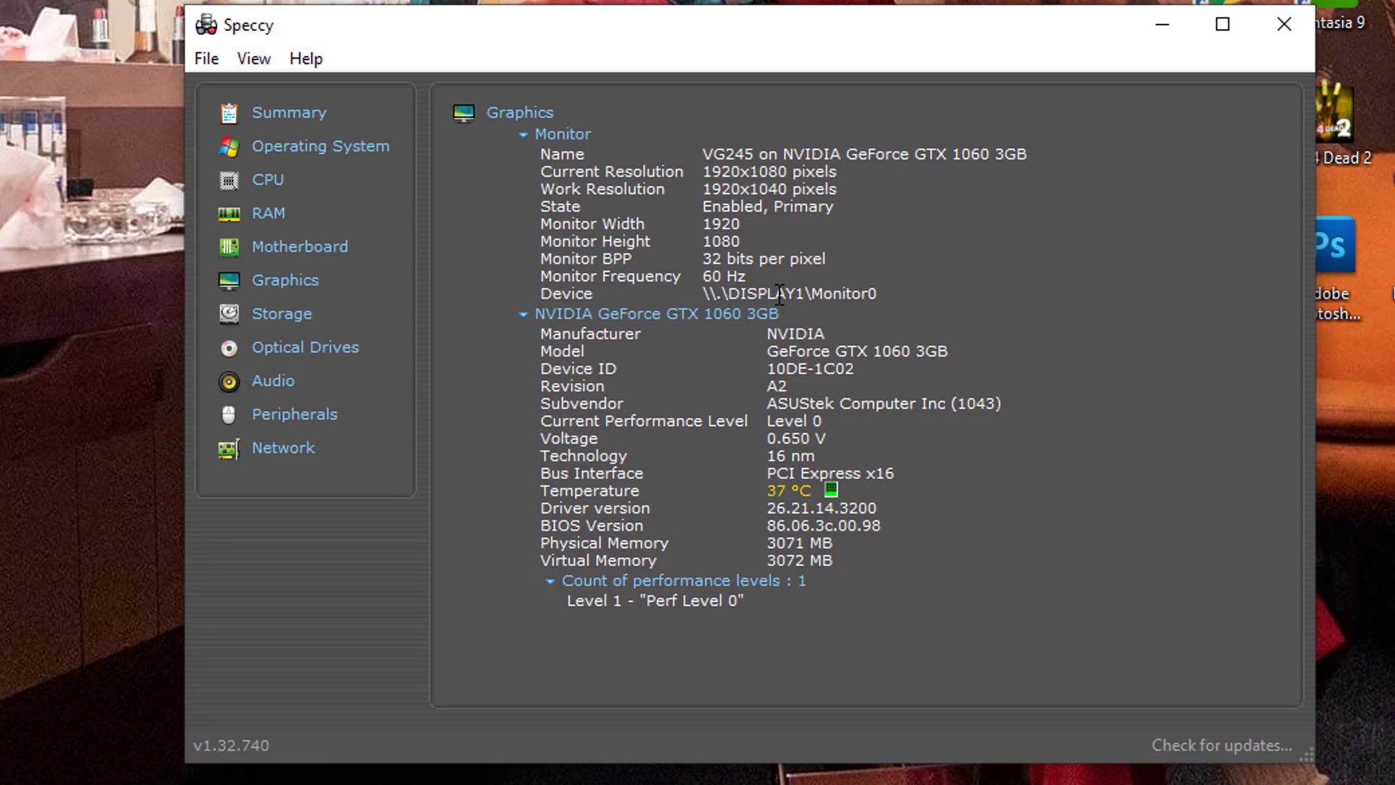
{"action": "left_click", "coordinate": [312, 117]}
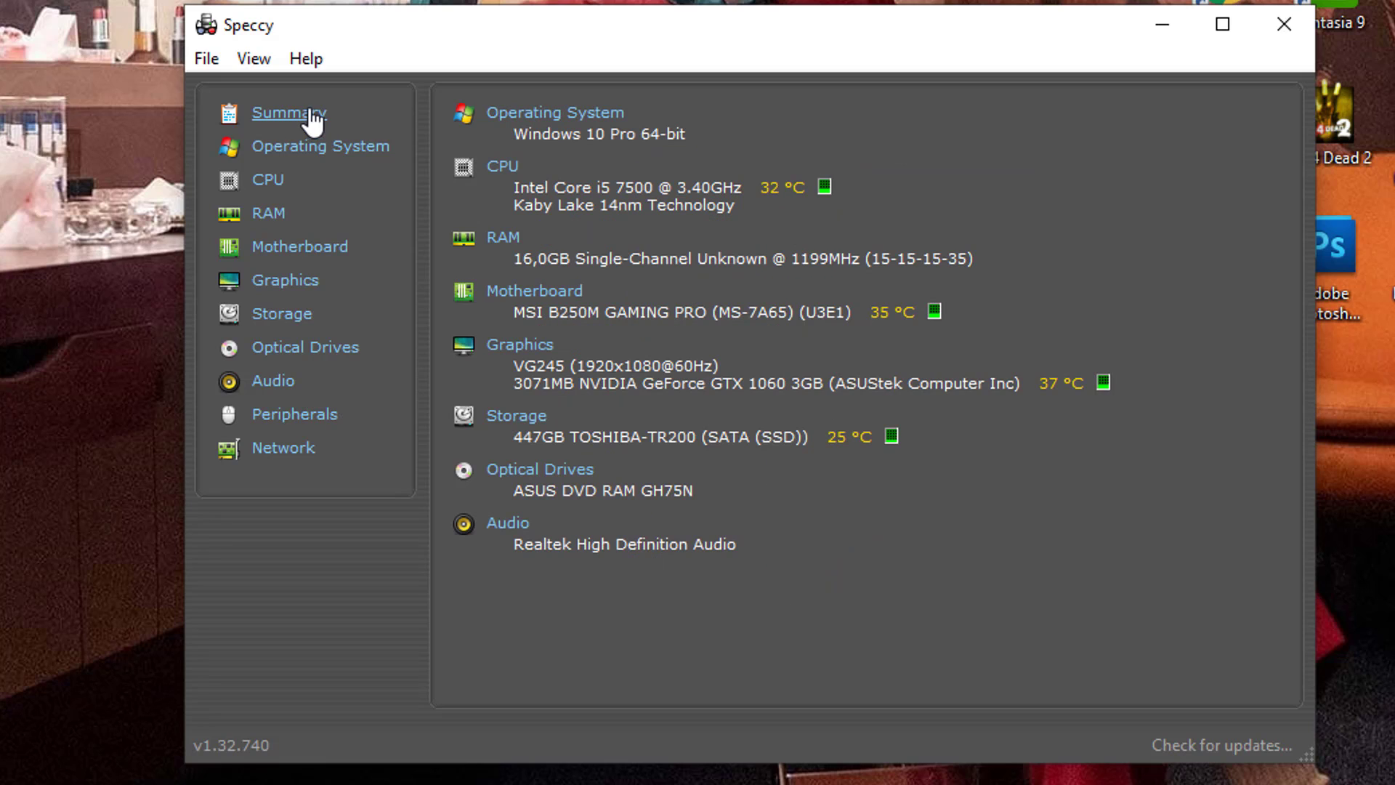
- Examine the SSD's storage details and full S.M.A.R.T. attributes table, and return to the hardware summary
{"action": "left_click", "coordinate": [519, 420]}
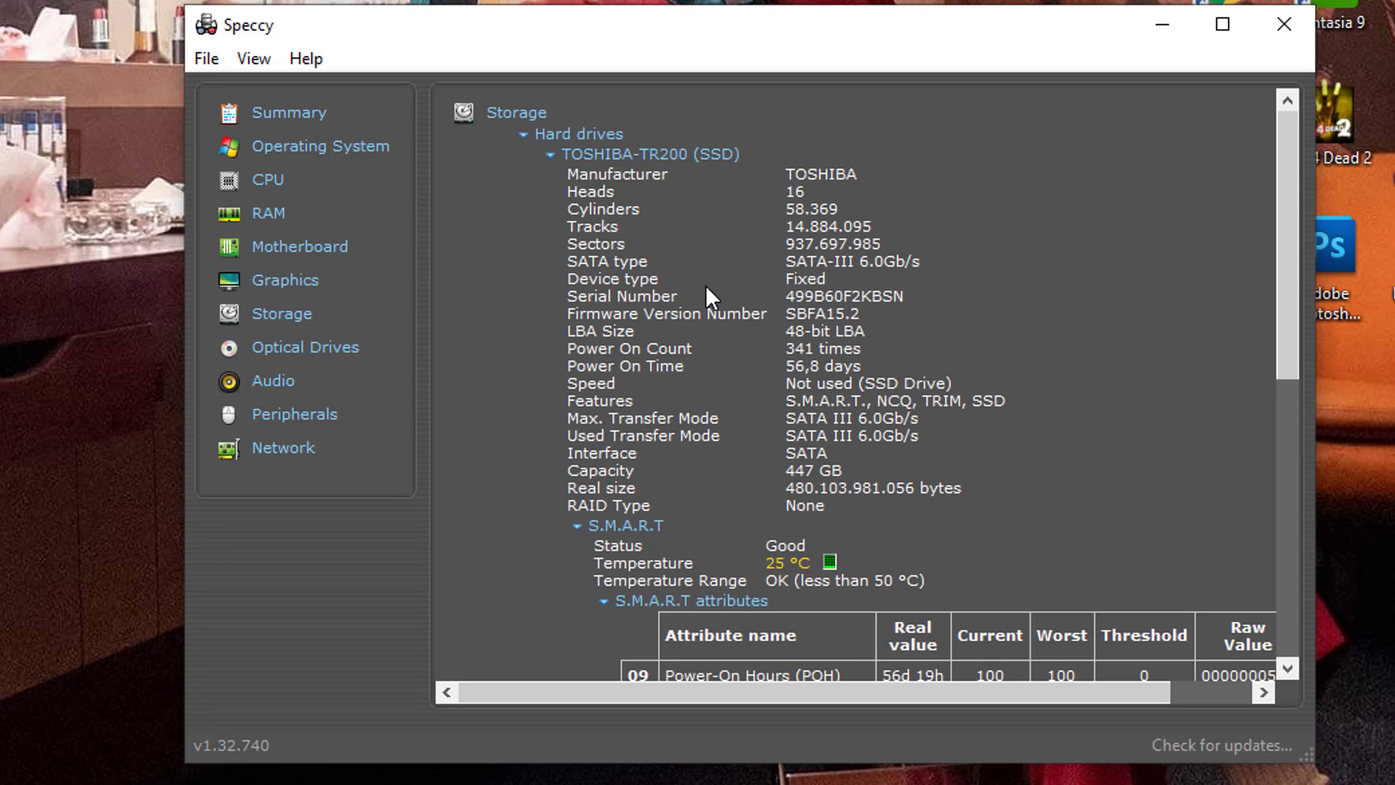
{"action": "scroll", "coordinate": [827, 342], "scroll_direction": "down", "scroll_amount": 3}
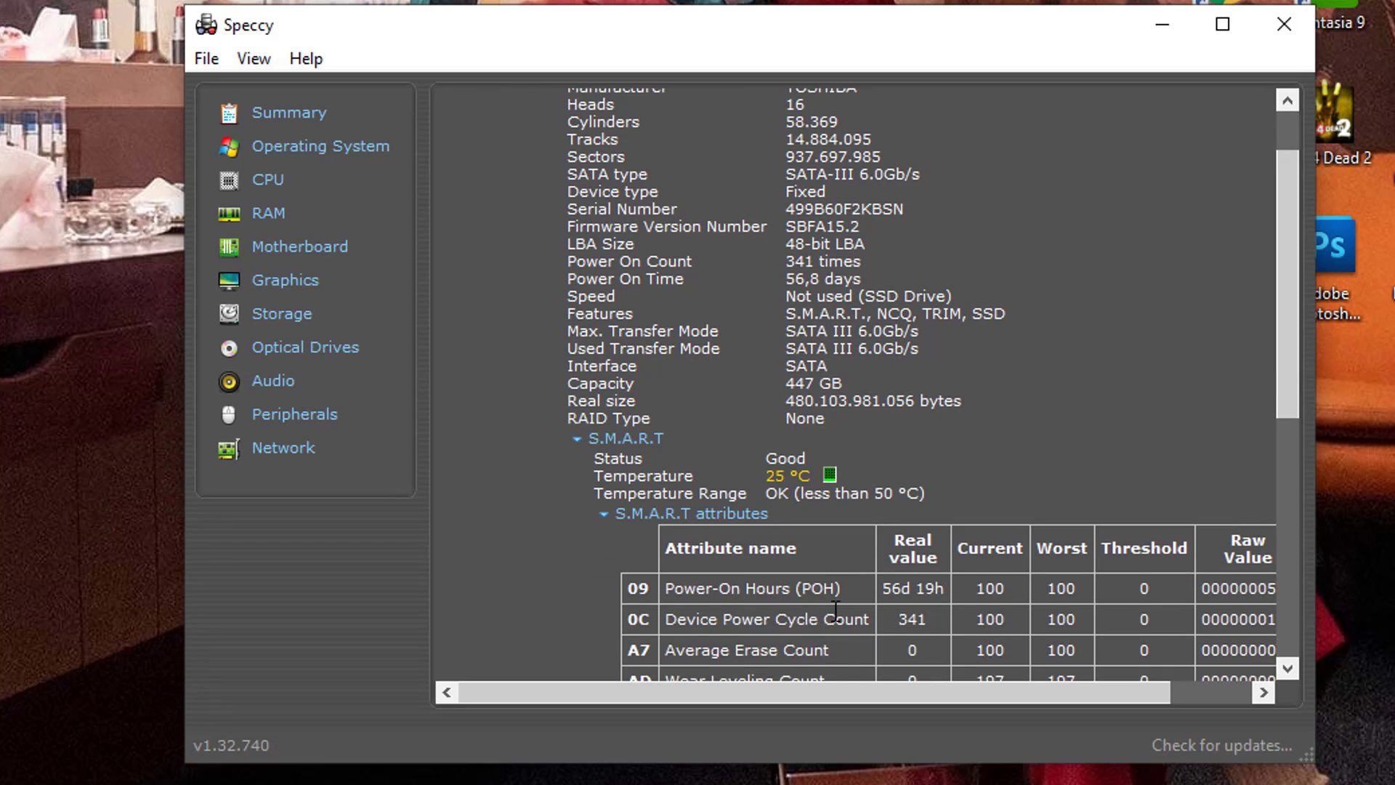
{"action": "scroll", "coordinate": [835, 610], "scroll_direction": "down", "scroll_amount": 5}
{"action": "scroll", "coordinate": [807, 683], "scroll_direction": "down", "scroll_amount": 3}
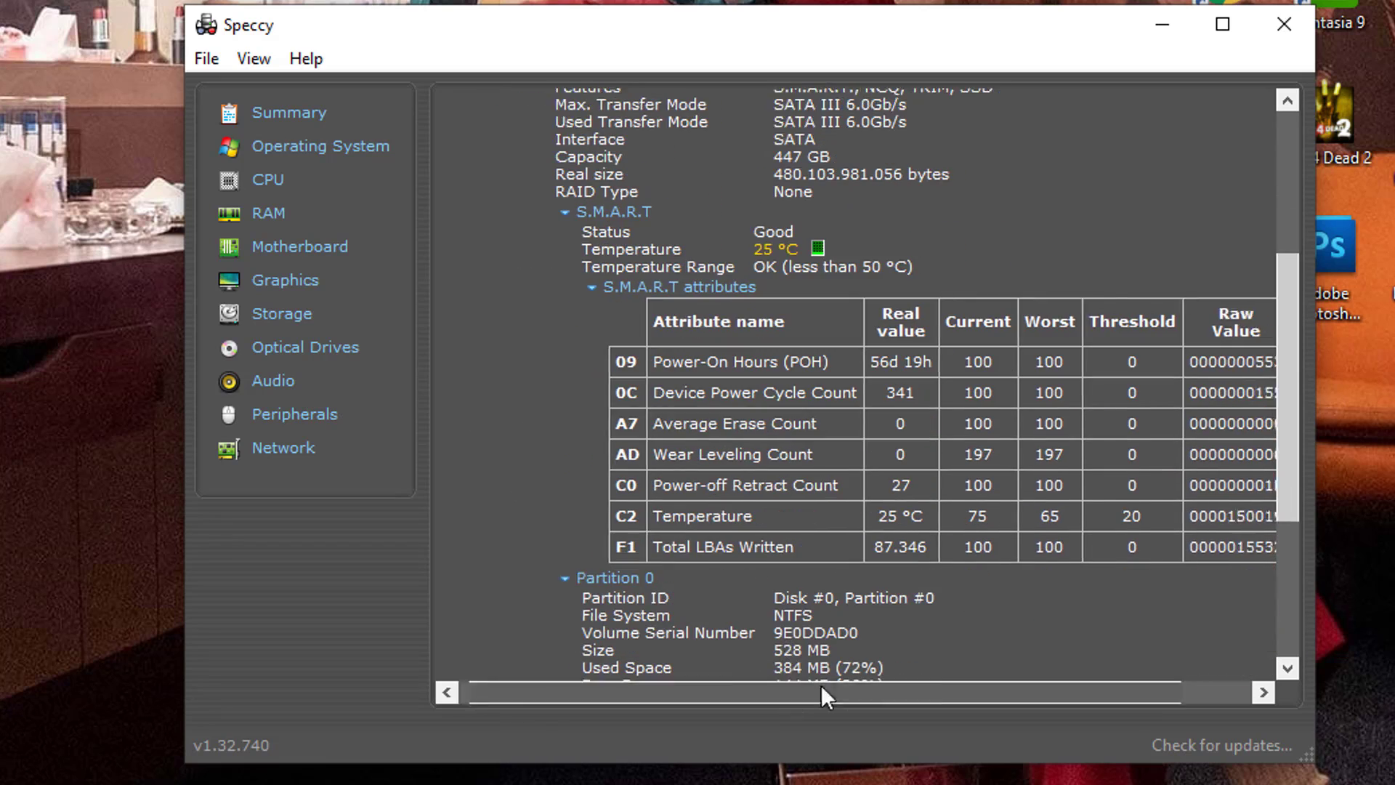
{"action": "left_click_drag", "start_coordinate": [821, 685], "coordinate": [1004, 671]}
{"action": "scroll", "coordinate": [878, 538], "scroll_direction": "up", "scroll_amount": 10}
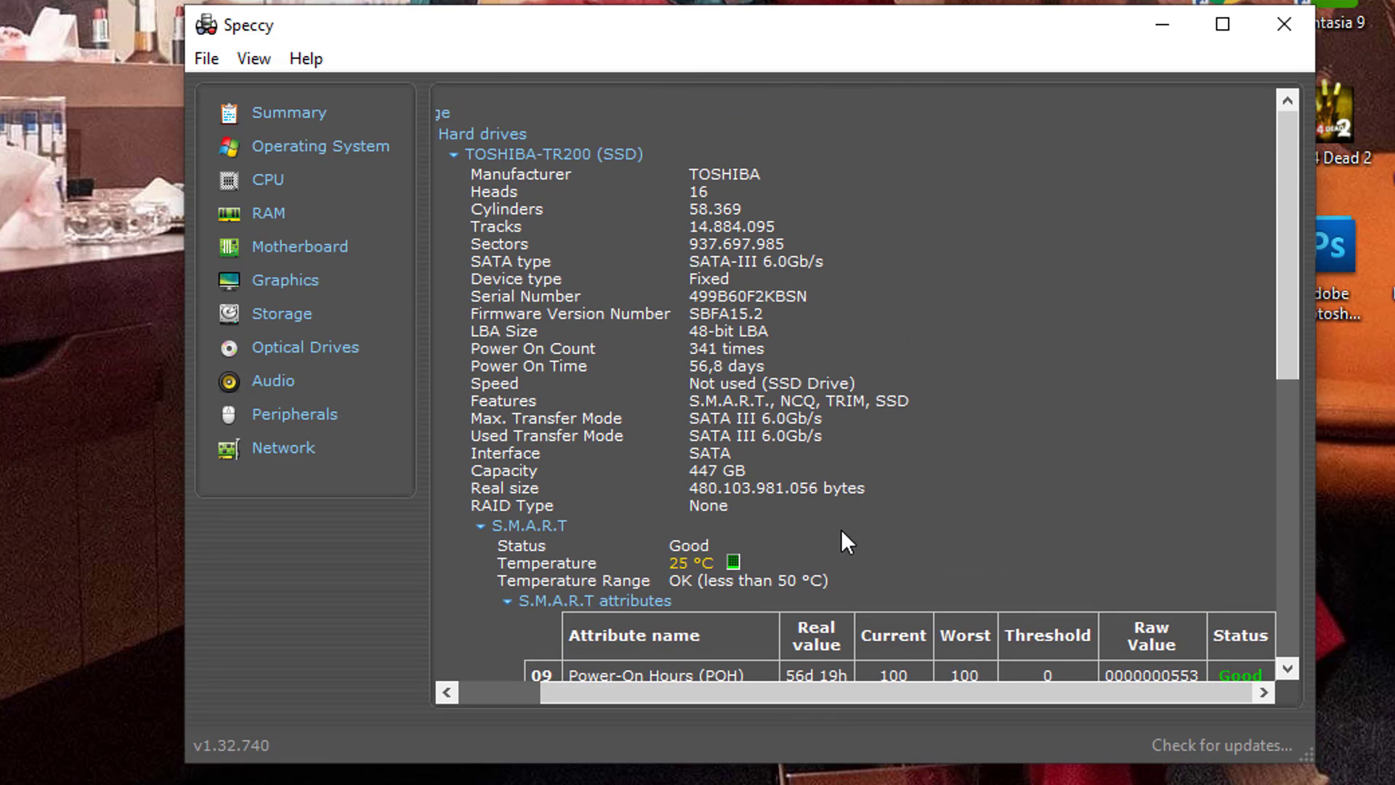
{"action": "left_click", "coordinate": [308, 116]}
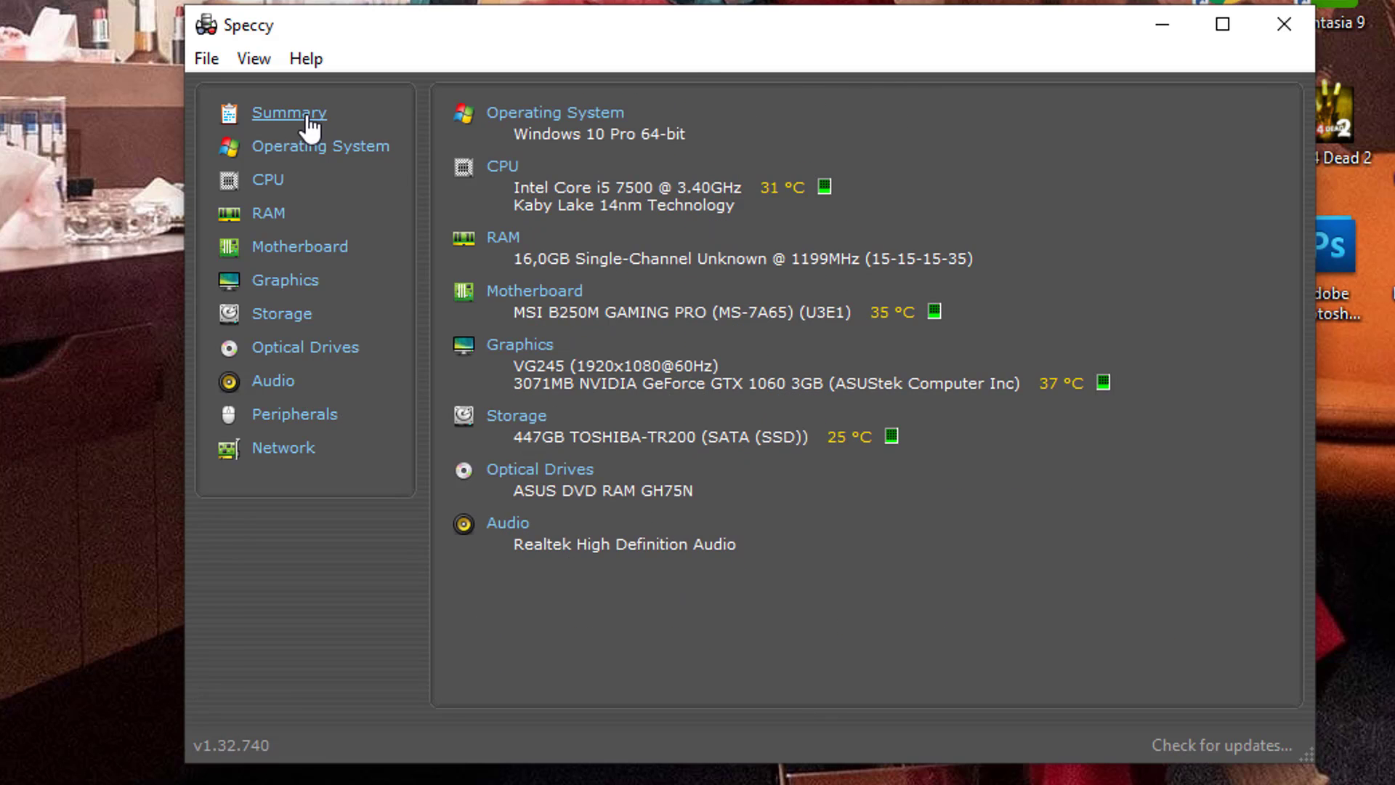